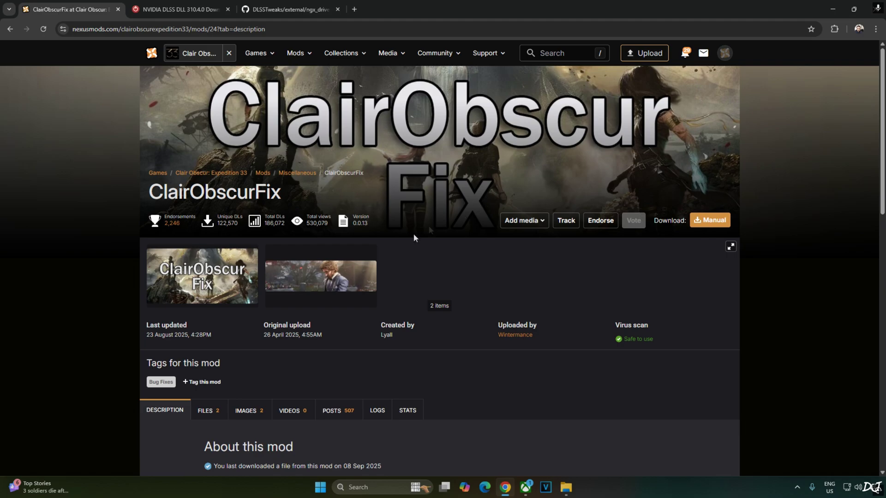
# Start the manual download of the ClairObscurFix (Xbox) main file from the mod's files list
pyautogui.scroll(-3, 328, 265)
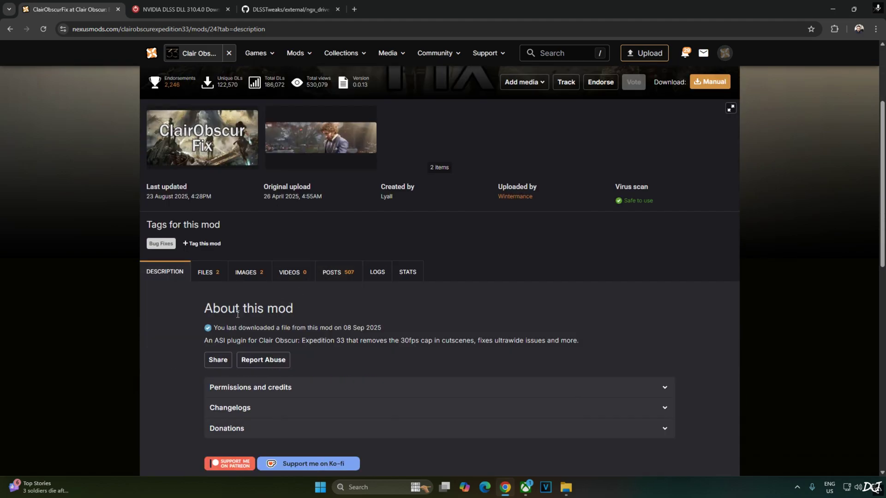
pyautogui.click(203, 275)
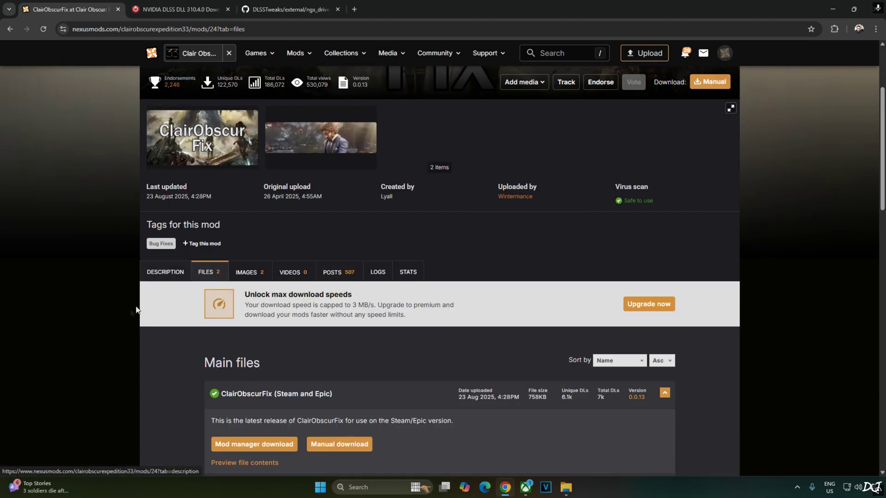
pyautogui.scroll(-2, 175, 249)
pyautogui.scroll(-3, 145, 358)
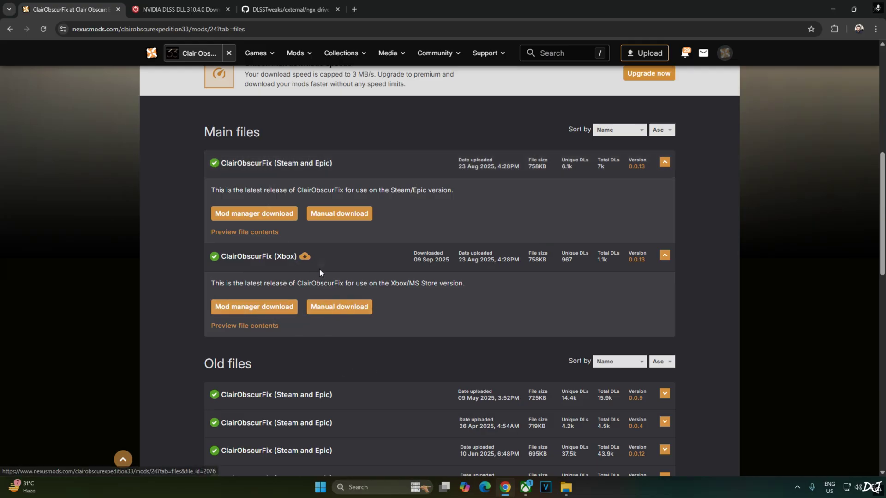
pyautogui.click(356, 308)
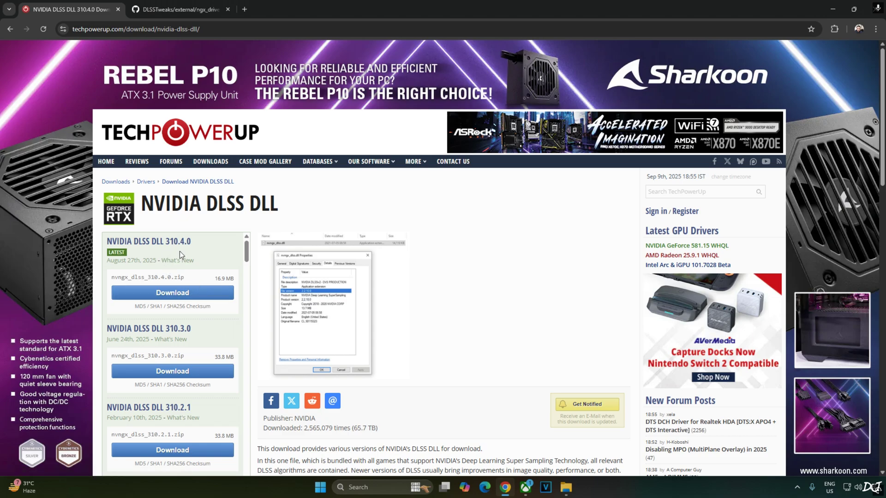
# Download NVIDIA DLSS DLL 310.4.0 from the TechPowerUp US-3 server and close that page
pyautogui.click(189, 292)
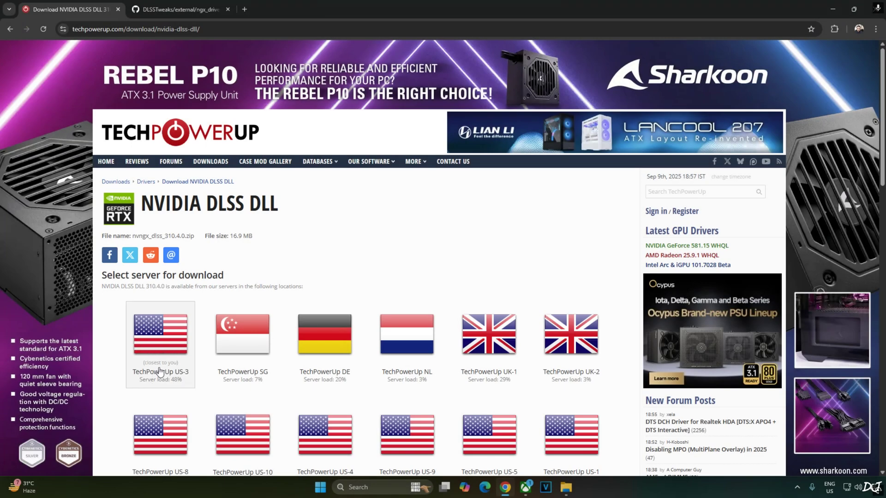
pyautogui.click(162, 346)
pyautogui.hotkey('ctrl', 'w')
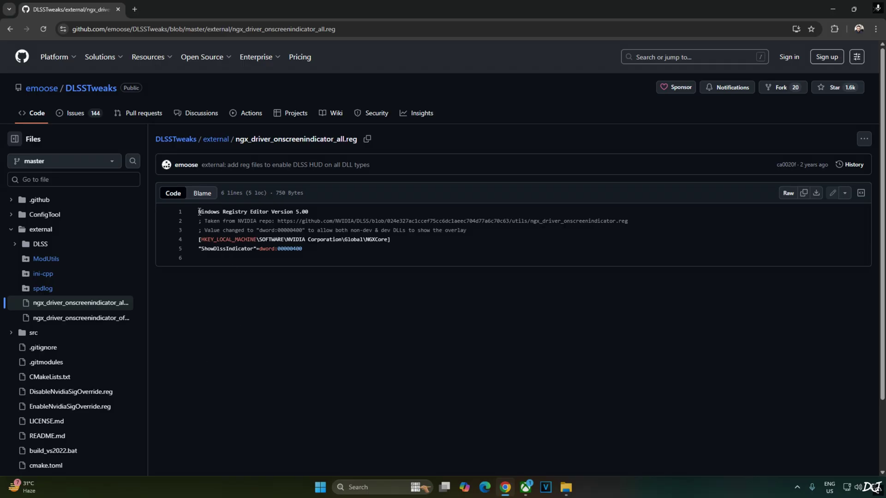
# Copy the five lines of registry code from ngx_driver_onscreenindicator_all.reg on GitHub
pyautogui.moveTo(198, 211); pyautogui.dragTo(323, 247)
pyautogui.rightClick(351, 221)
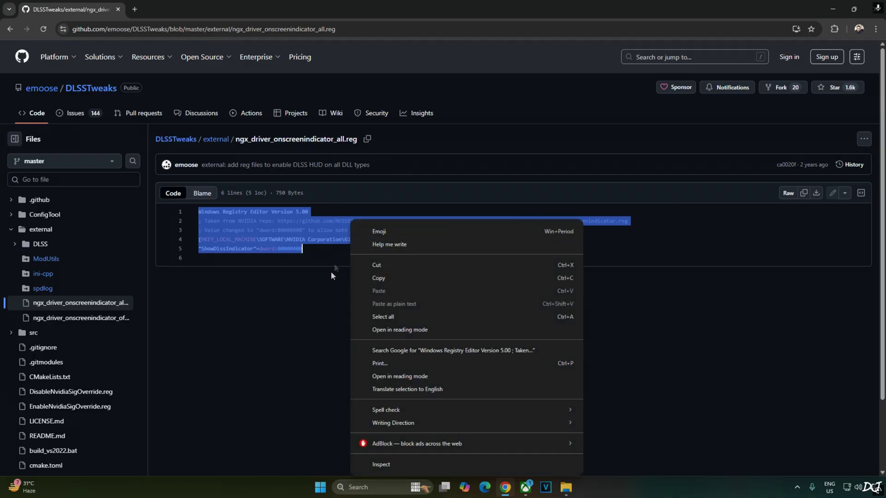
pyautogui.click(377, 280)
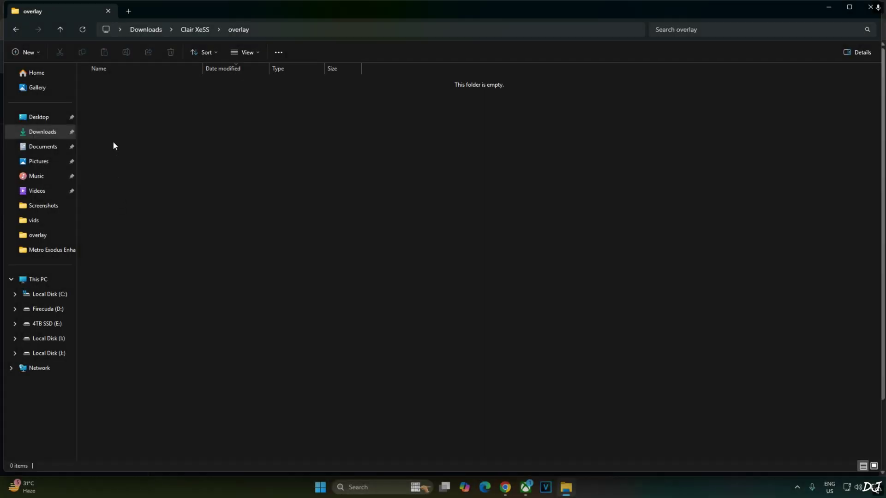
# Create a new text document in the overlay folder and rename it overlay.reg, accepting the extension change
pyautogui.rightClick(114, 143)
pyautogui.moveTo(221, 217)
pyautogui.click(279, 271)
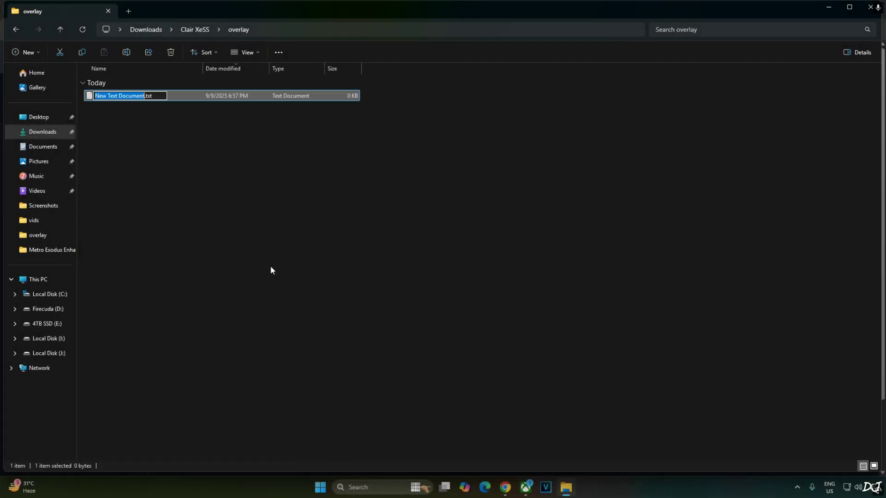
pyautogui.write('overla')
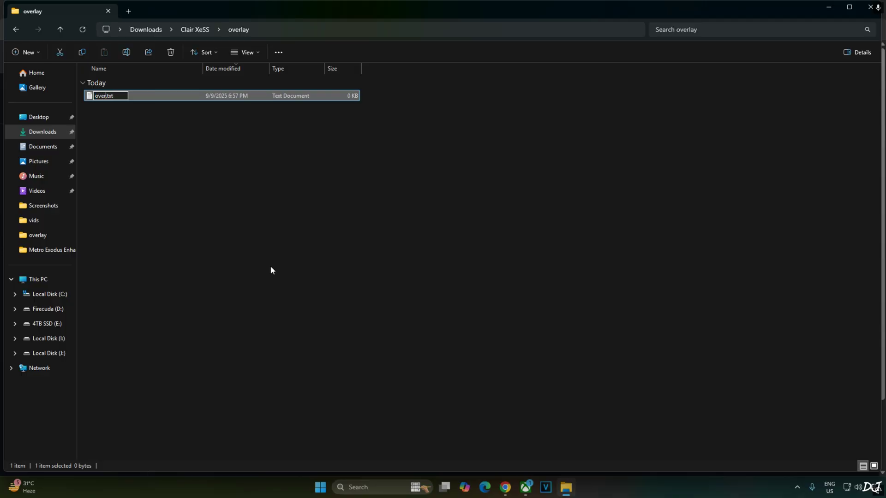
pyautogui.write('y')
pyautogui.press('BackSpace')
pyautogui.press('BackSpace')
pyautogui.press('BackSpace')
pyautogui.write('reg')
pyautogui.press('Return')
pyautogui.press('Return')
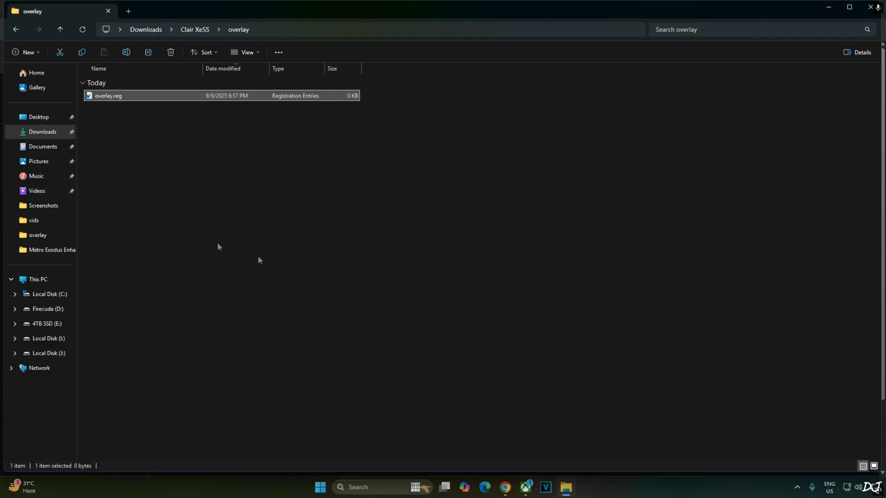
# Open overlay.reg in Notepad, paste the copied registry code and save the file
pyautogui.rightClick(98, 94)
pyautogui.moveTo(132, 143)
pyautogui.click(251, 146)
pyautogui.rightClick(259, 152)
pyautogui.click(337, 167)
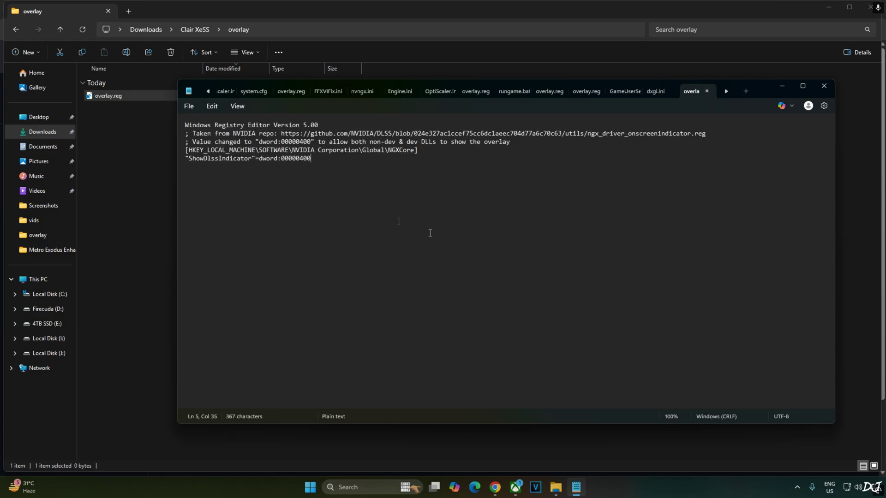
pyautogui.click(192, 112)
pyautogui.click(201, 198)
# Replace the 4 in the ShowDlssIndicator dword value with 0 and save the file
pyautogui.moveTo(312, 161); pyautogui.dragTo(301, 168)
pyautogui.click(301, 168)
pyautogui.hotkey('shift', 'Right')
pyautogui.write('0')
pyautogui.click(193, 106)
pyautogui.click(196, 197)
# Restore the ShowDlssIndicator value to dword:00000400, save overlay.reg and close Notepad
pyautogui.press('BackSpace')
pyautogui.write('4')
pyautogui.click(189, 106)
pyautogui.click(196, 197)
pyautogui.click(824, 86)
# Merge overlay.reg into the Windows registry and accept the confirmation messages
pyautogui.rightClick(106, 94)
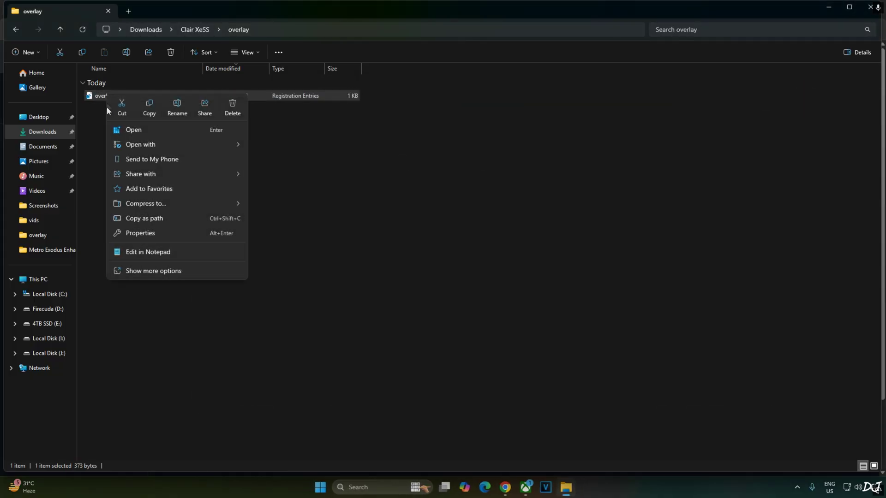
pyautogui.click(162, 130)
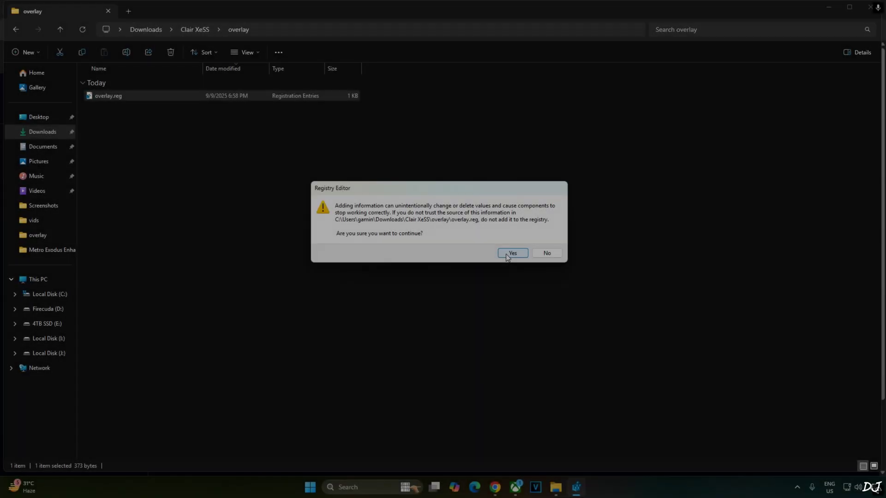
pyautogui.click(509, 253)
pyautogui.click(543, 243)
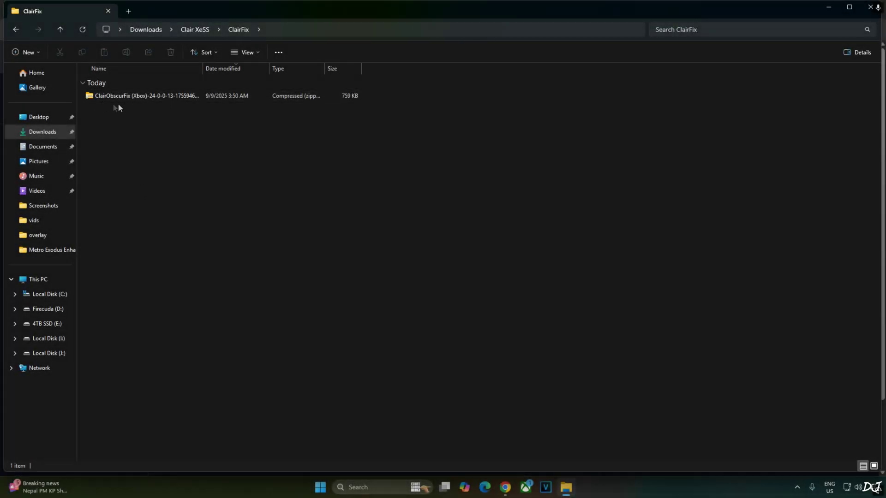
# Copy ClairObscurFix.asi, ClairObscurFix.ini and dsound.dll from the Sandfall > Binaries > WinGDK folder inside the ClairObscurFix (Xbox) zip
pyautogui.doubleClick(145, 96)
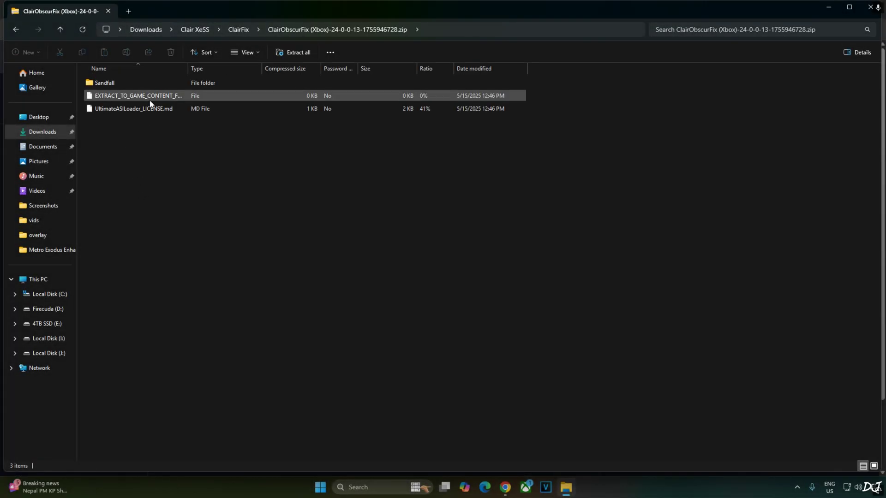
pyautogui.doubleClick(105, 83)
pyautogui.click(119, 85)
pyautogui.doubleClick(119, 85)
pyautogui.doubleClick(118, 84)
pyautogui.moveTo(110, 159); pyautogui.dragTo(115, 80)
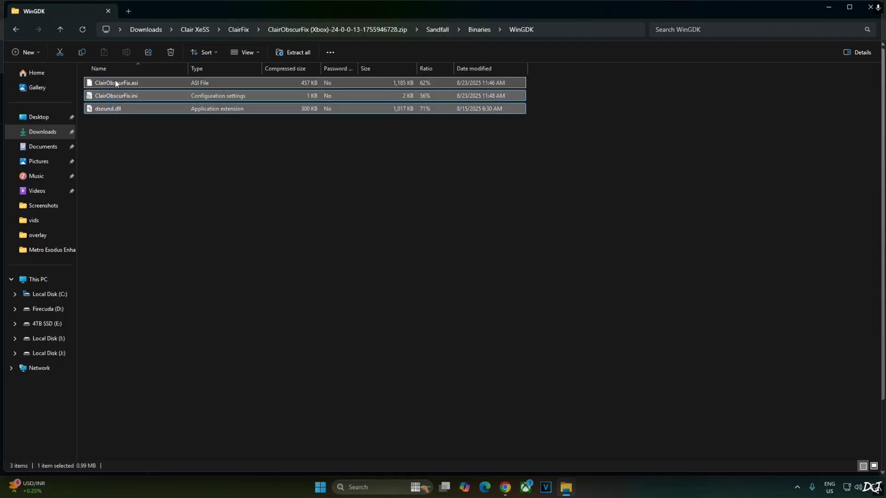
pyautogui.rightClick(102, 111)
pyautogui.click(121, 144)
# Switch to the Xbox app and browse the installed files of Clair Obscur: Expedition 33
pyautogui.click(526, 487)
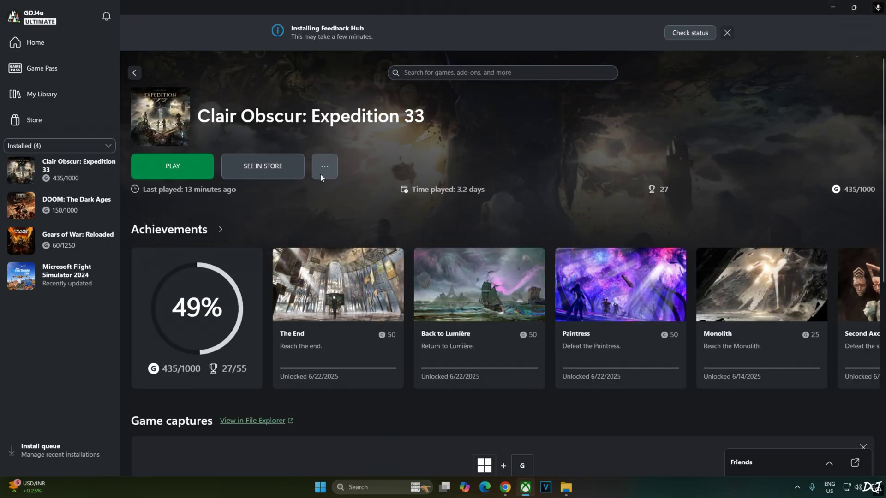
pyautogui.click(326, 168)
pyautogui.click(354, 222)
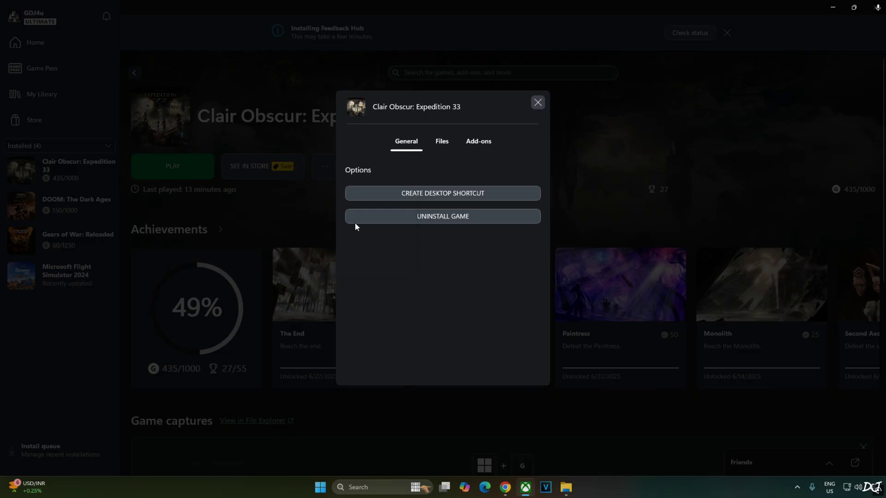
pyautogui.click(433, 147)
pyautogui.click(486, 208)
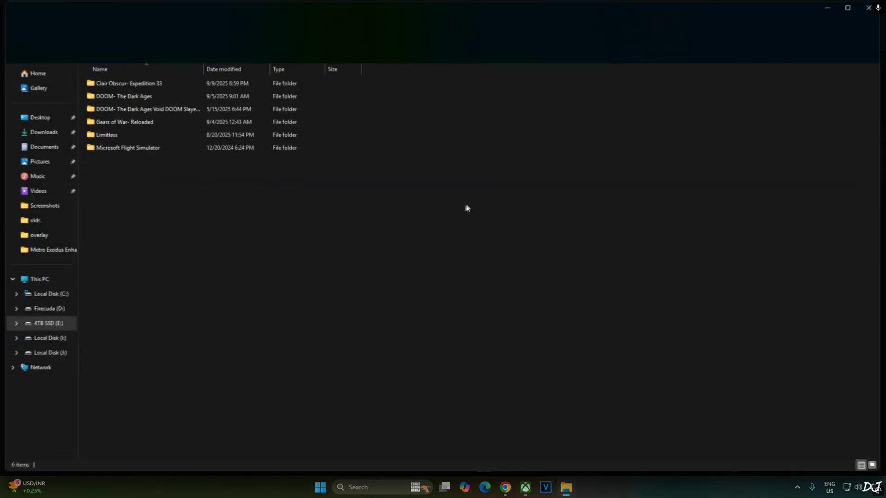
# Paste the copied mod files into the game's Content > Sandfall > Binaries > WinGDK folder
pyautogui.doubleClick(126, 82)
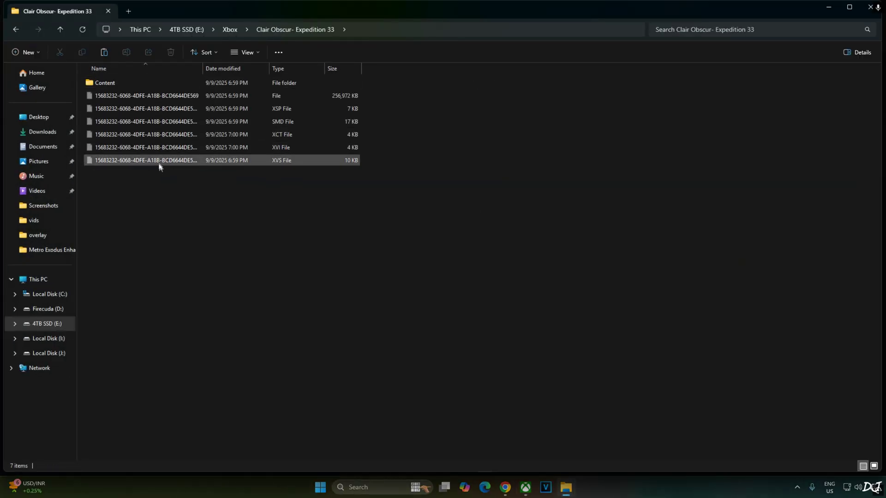
pyautogui.doubleClick(114, 80)
pyautogui.doubleClick(113, 109)
pyautogui.doubleClick(123, 83)
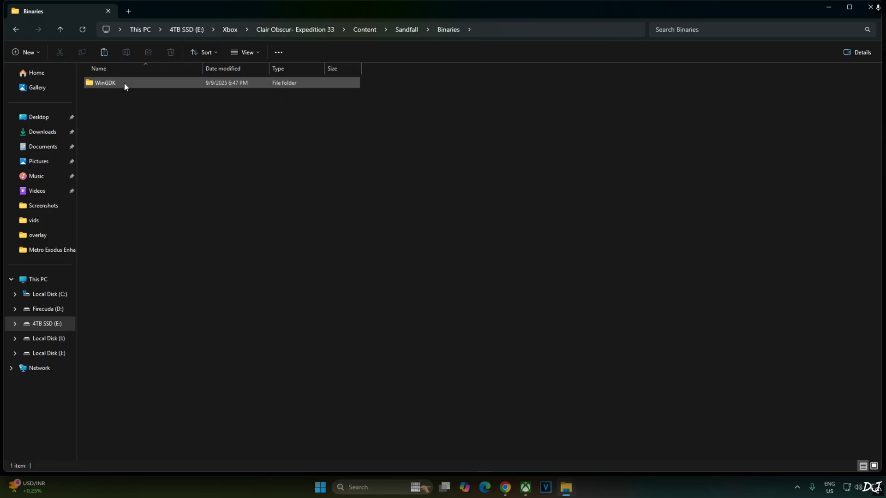
pyautogui.doubleClick(124, 83)
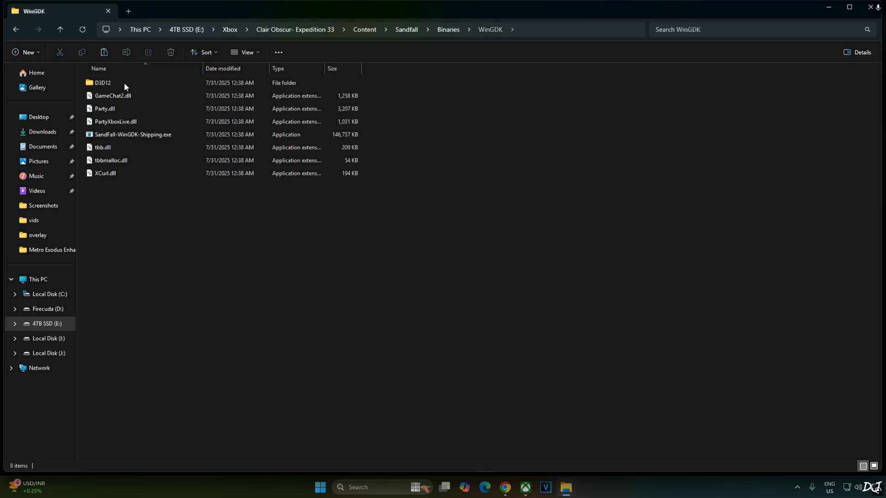
pyautogui.rightClick(119, 205)
pyautogui.click(135, 216)
pyautogui.click(283, 354)
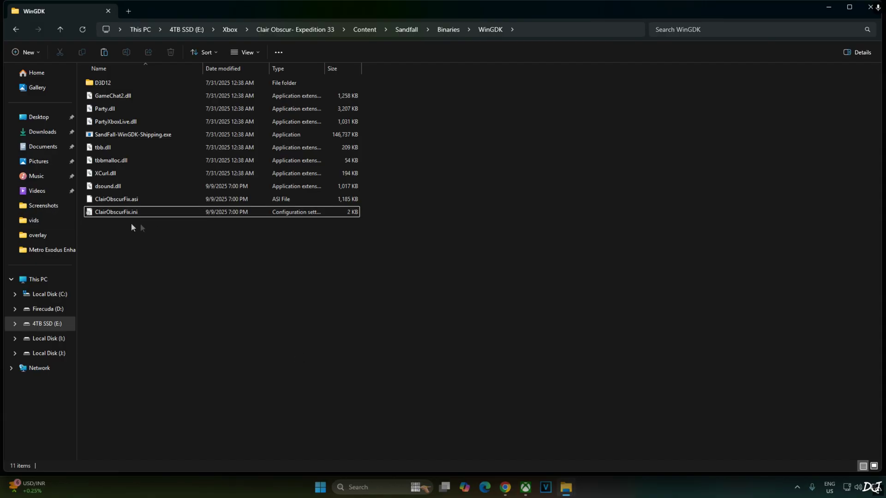
# Open ClairObscurFix.ini from the game's WinGDK folder, save the configuration and close it
pyautogui.doubleClick(122, 212)
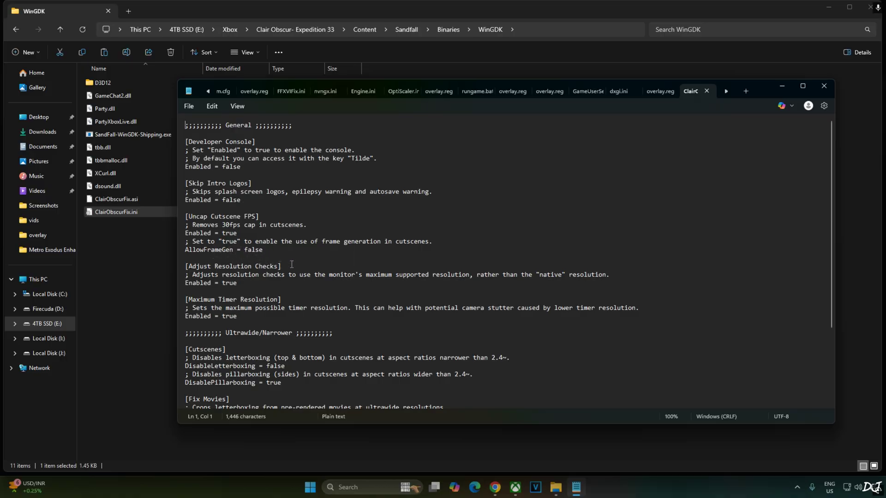
pyautogui.click(188, 106)
pyautogui.click(193, 197)
pyautogui.click(821, 88)
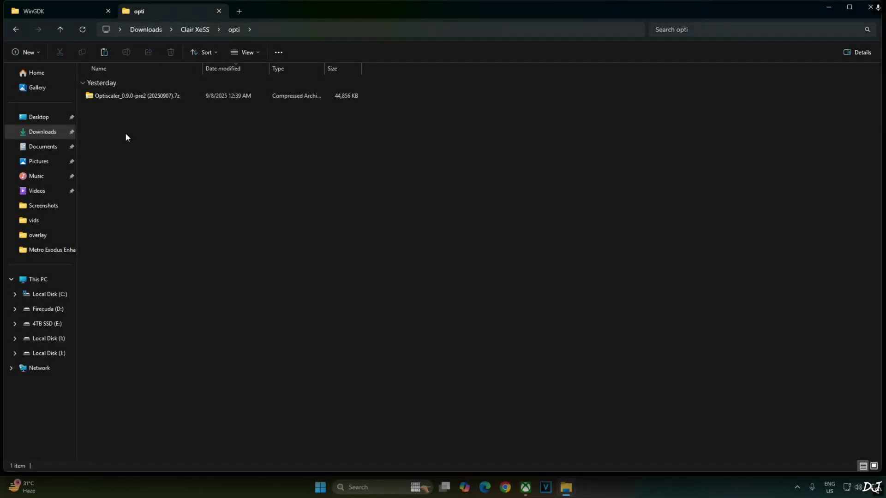
# Copy OptiScaler.dll and .ini, libxess.dll, libxess_fg.dll, libxell.dll, both fakenvapi files and the three amd_fidelityfx DX12 DLLs from the Optiscaler_0.9.0-pre2 (20250907) archive
pyautogui.doubleClick(125, 97)
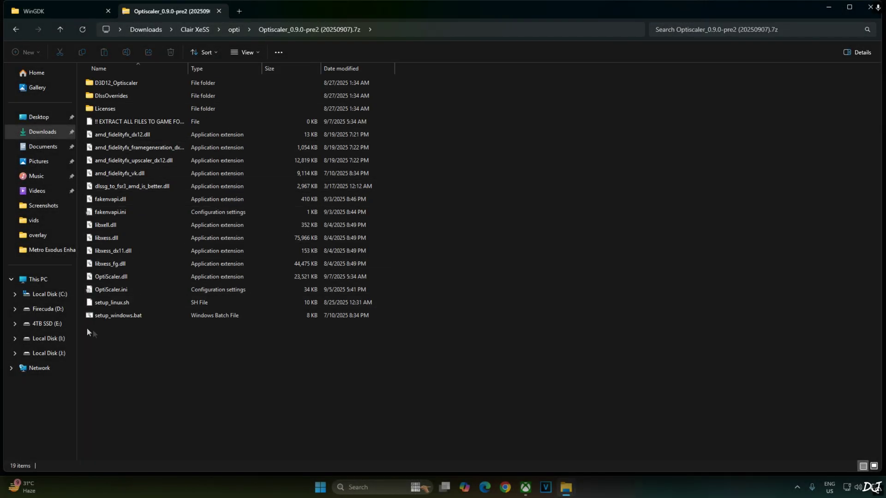
pyautogui.click(111, 290)
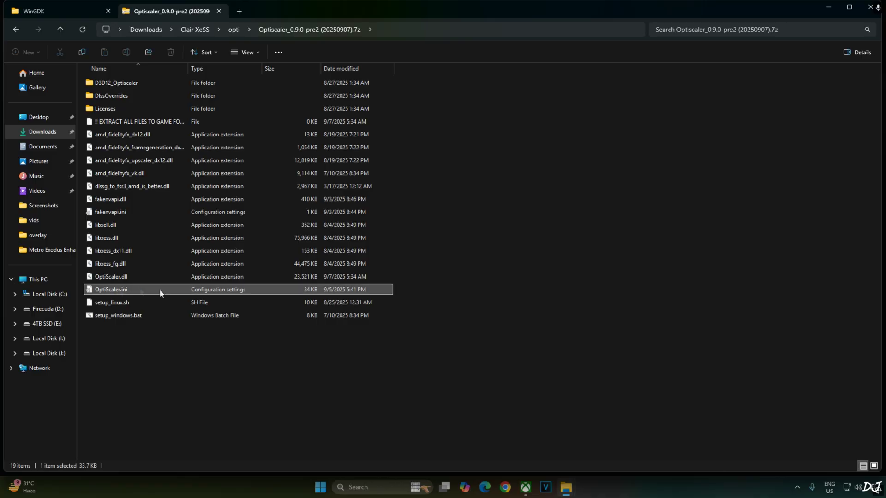
pyautogui.keyDown('ctrl'); pyautogui.click(127, 276); pyautogui.keyUp('ctrl')
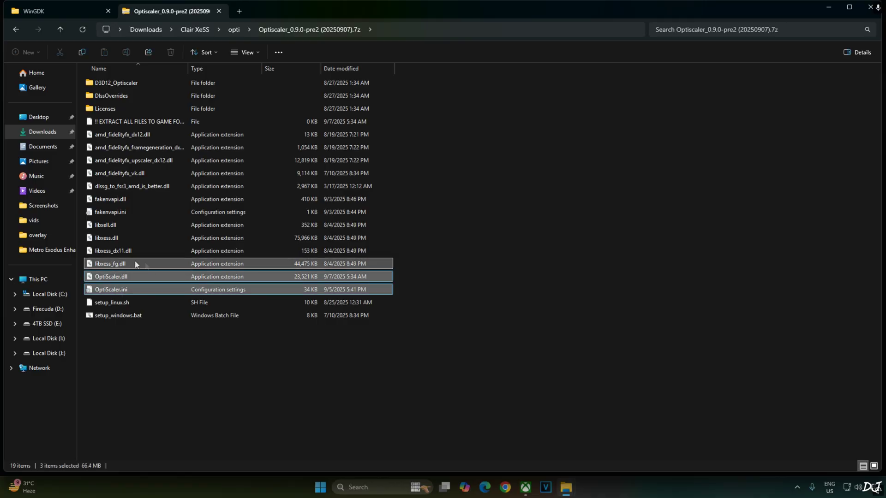
pyautogui.keyDown('ctrl'); pyautogui.click(130, 241); pyautogui.keyUp('ctrl')
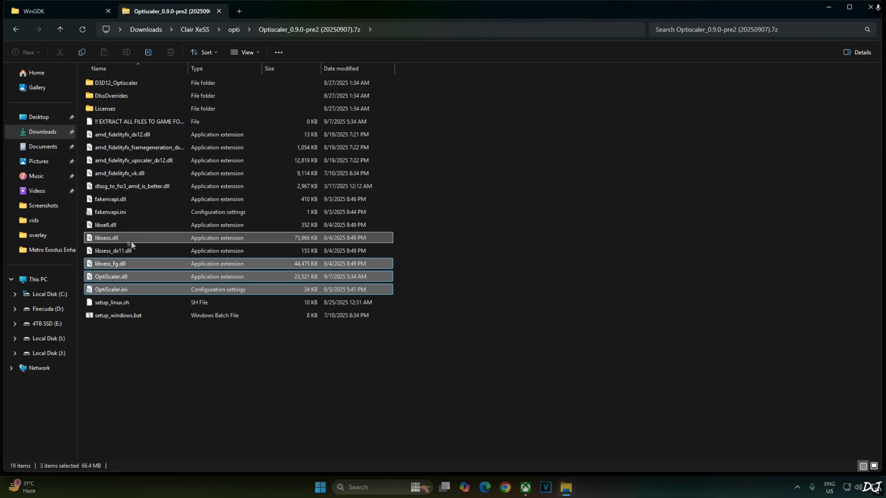
pyautogui.keyDown('ctrl'); pyautogui.click(132, 226); pyautogui.keyUp('ctrl')
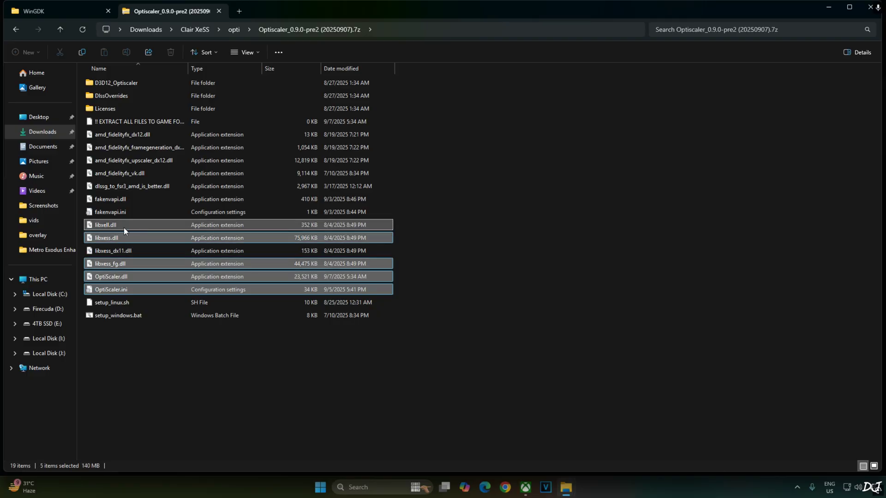
pyautogui.keyDown('ctrl'); pyautogui.click(137, 211); pyautogui.keyUp('ctrl')
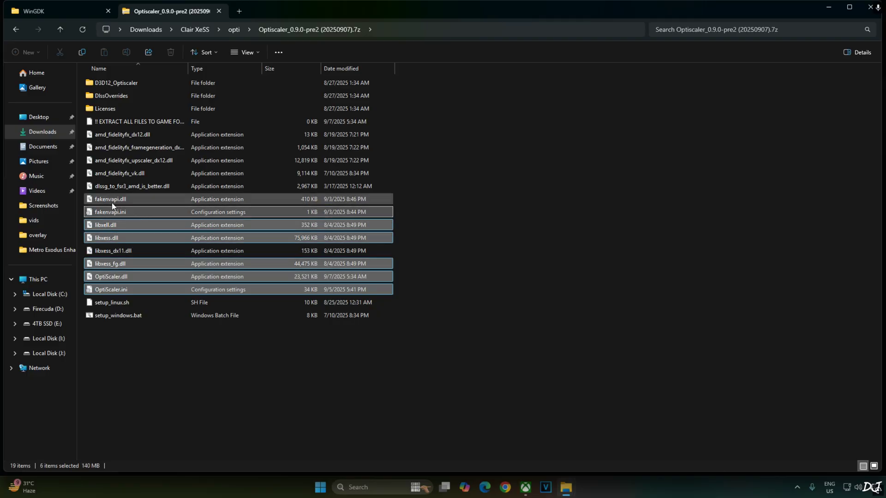
pyautogui.keyDown('ctrl'); pyautogui.click(134, 201); pyautogui.keyUp('ctrl')
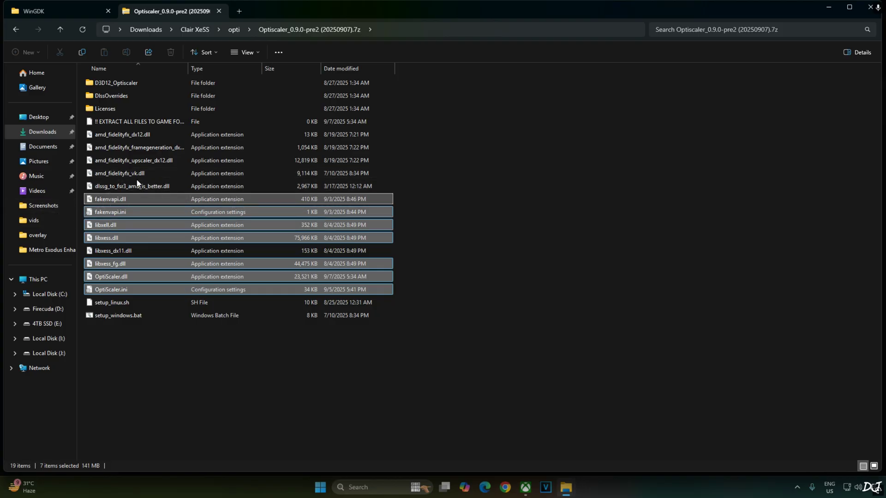
pyautogui.keyDown('ctrl'); pyautogui.click(166, 159); pyautogui.keyUp('ctrl')
pyautogui.keyDown('ctrl'); pyautogui.click(167, 148); pyautogui.keyUp('ctrl')
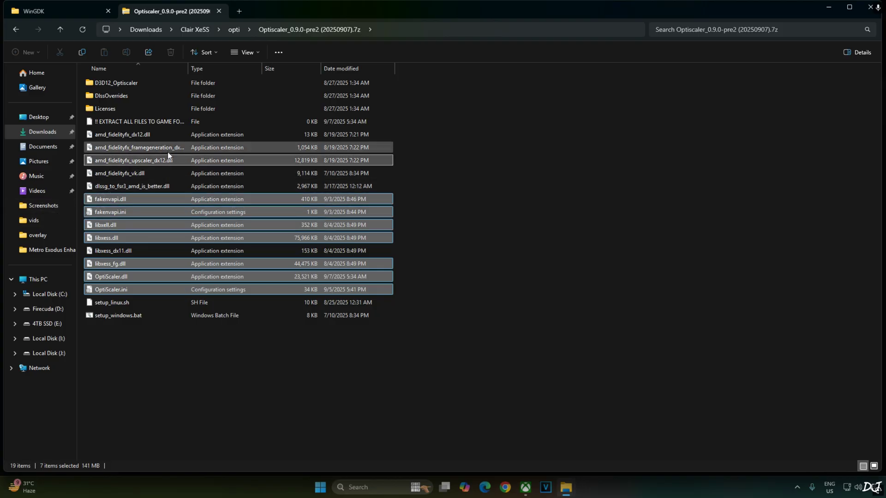
pyautogui.moveTo(189, 69); pyautogui.dragTo(214, 69)
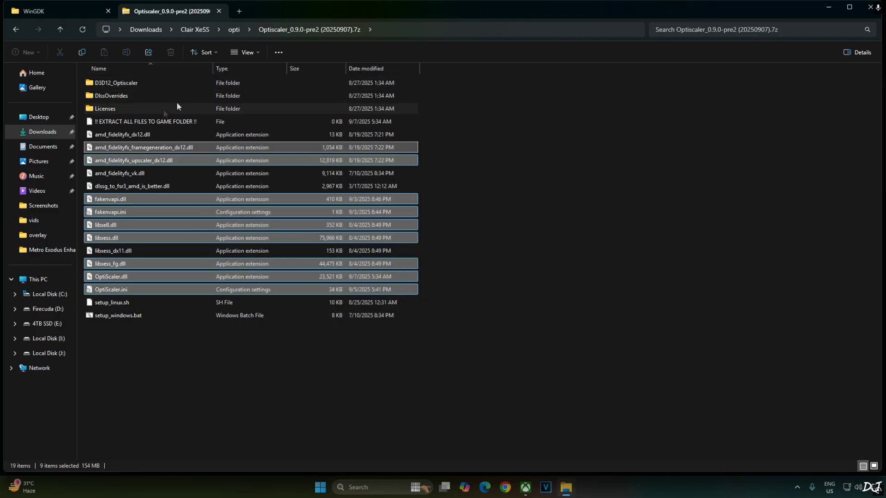
pyautogui.keyDown('ctrl'); pyautogui.click(129, 134); pyautogui.keyUp('ctrl')
pyautogui.rightClick(147, 136)
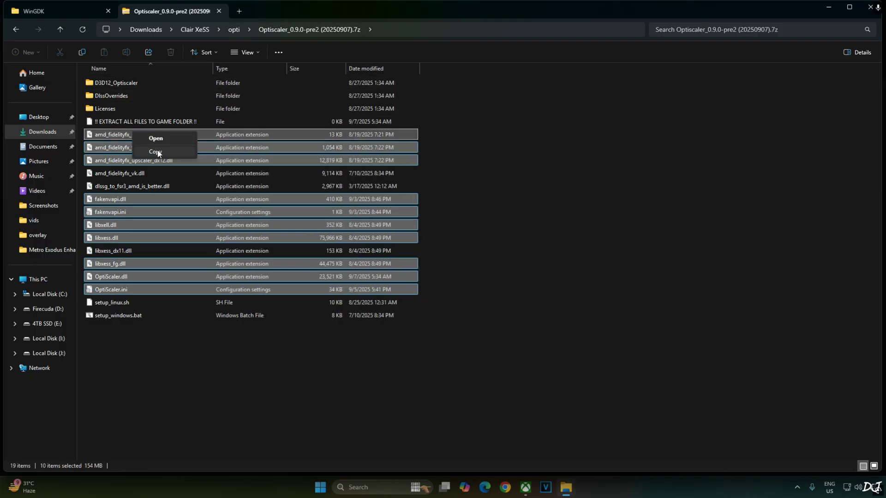
pyautogui.click(156, 151)
# Browse the game's installed files from the Xbox app and paste the OptiScaler files into Content > Sandfall > Binaries > WinGDK
pyautogui.click(526, 489)
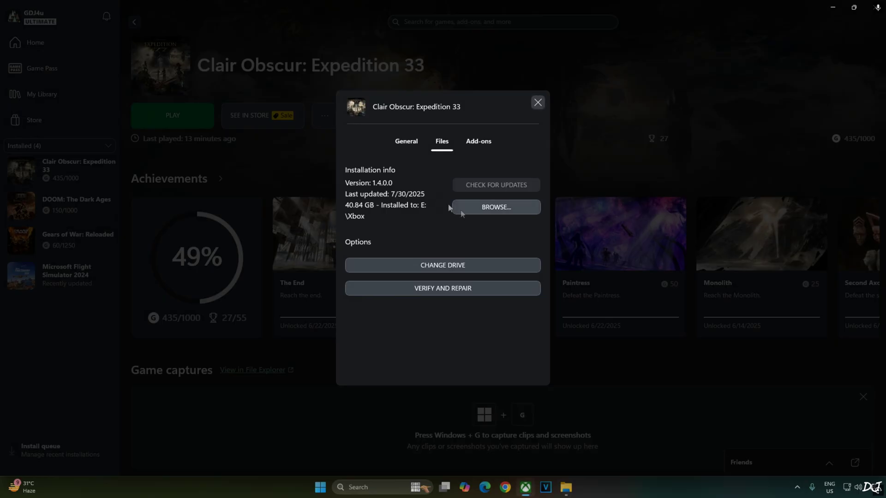
pyautogui.click(507, 208)
pyautogui.doubleClick(143, 85)
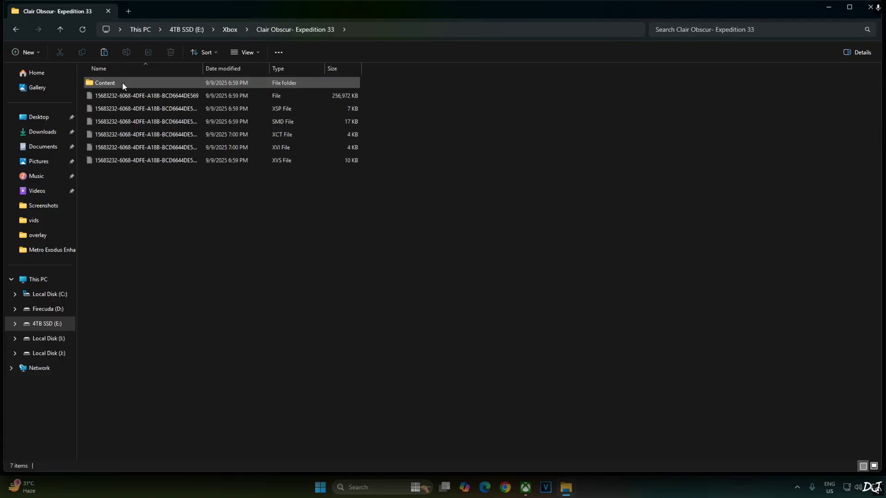
pyautogui.doubleClick(123, 84)
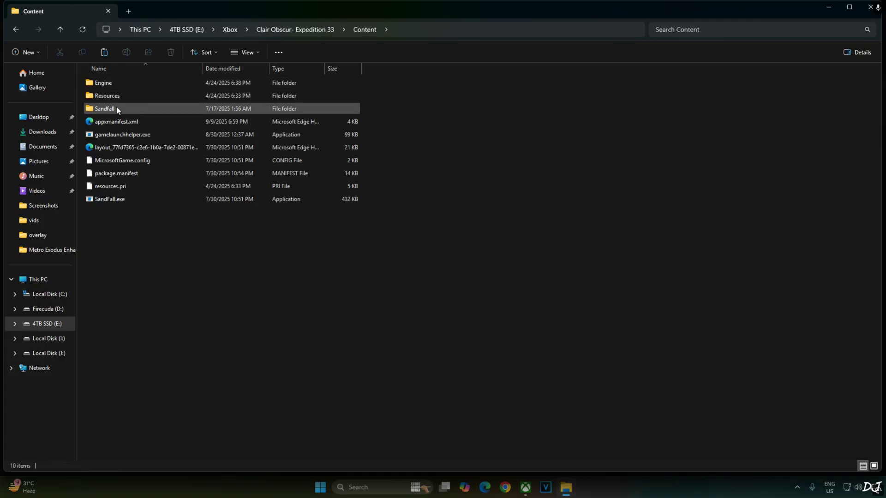
pyautogui.doubleClick(117, 107)
pyautogui.doubleClick(113, 82)
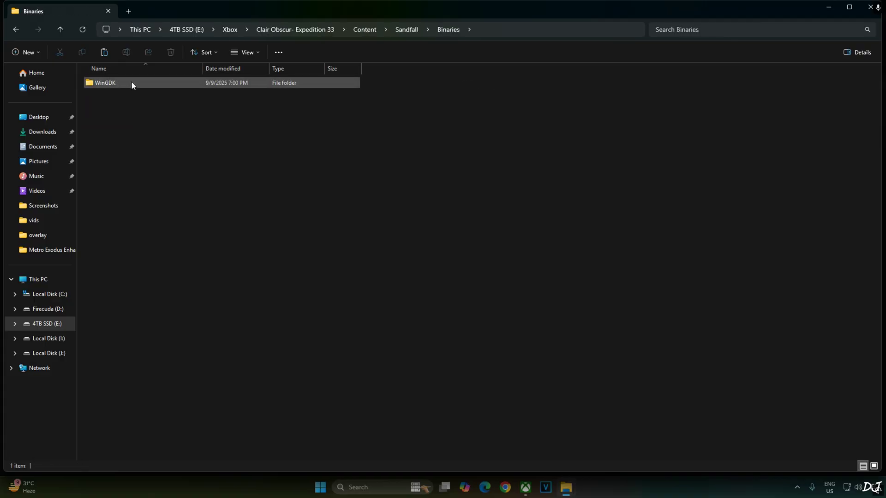
pyautogui.doubleClick(131, 82)
pyautogui.rightClick(138, 268)
pyautogui.click(148, 267)
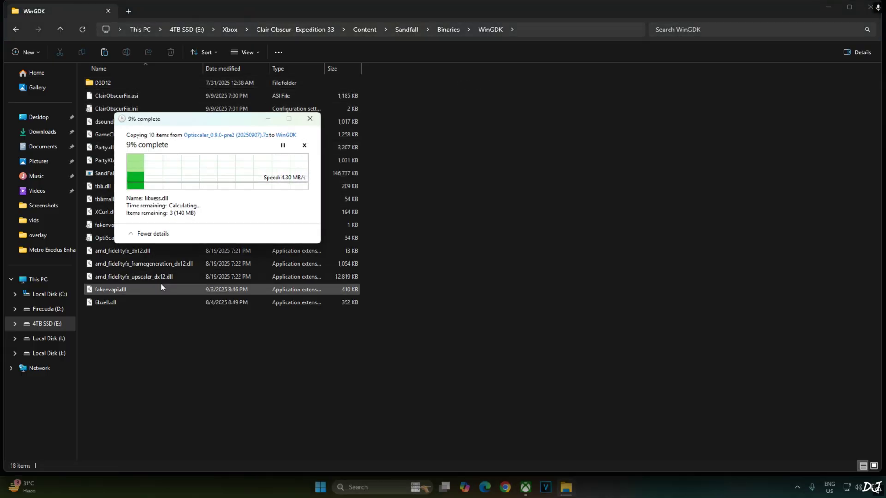
# Rename OptiScaler.dll in the game's WinGDK folder as dxgi.dll
pyautogui.rightClick(116, 344)
pyautogui.click(143, 334)
pyautogui.click(136, 322)
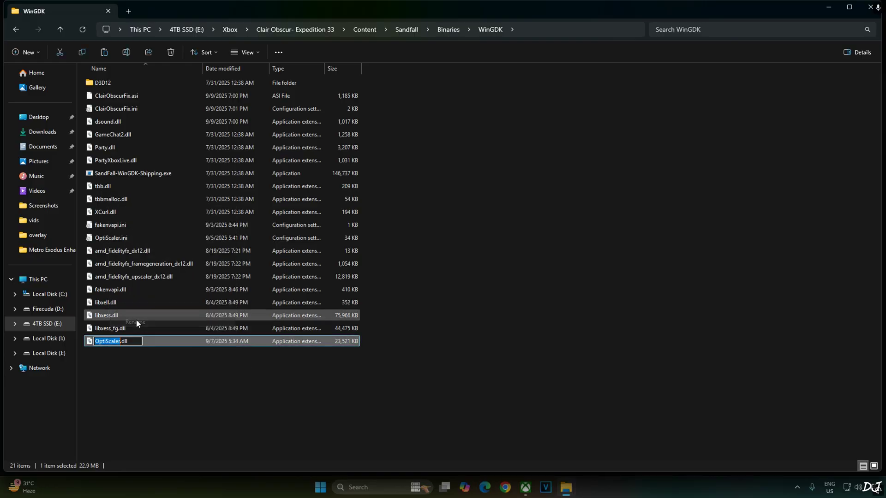
pyautogui.write('dxgi')
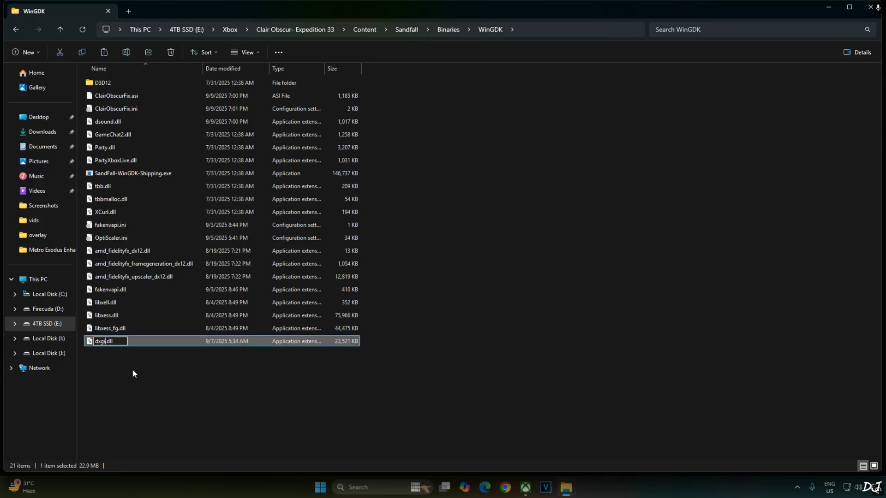
pyautogui.click(132, 369)
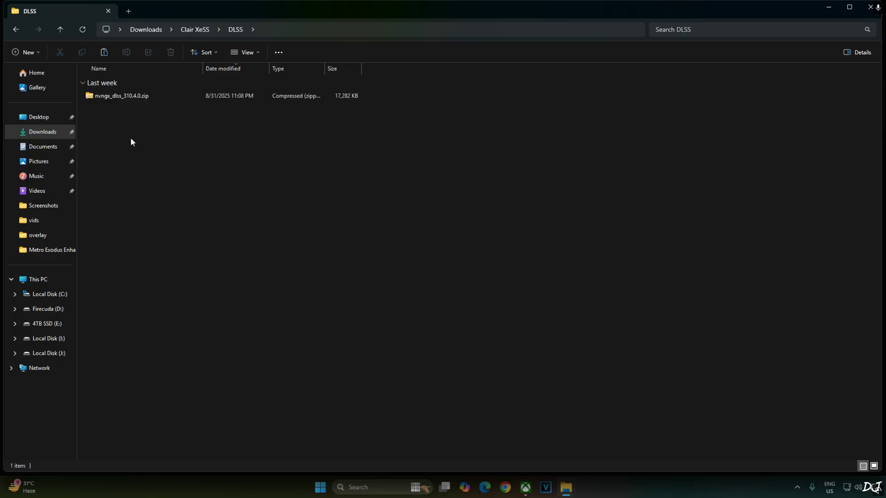
# Copy nvngx_dlss.dll from the nvngx_dlss_310.4.0.zip archive in the DLSS download folder
pyautogui.doubleClick(108, 96)
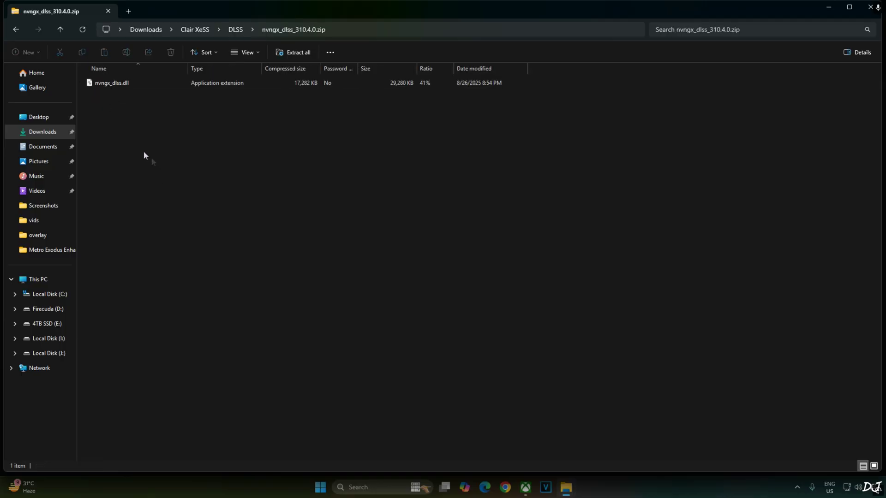
pyautogui.rightClick(106, 85)
pyautogui.click(131, 116)
# Browse the game's files from the Xbox app to Content > Sandfall > Plugins > NVIDIA > DLSS > Binaries > ThirdParty > Win64
pyautogui.click(526, 487)
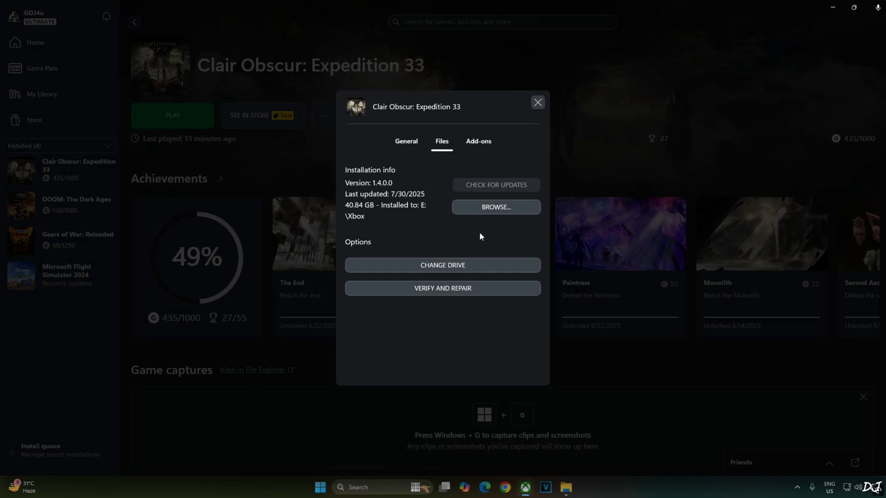
pyautogui.click(490, 208)
pyautogui.doubleClick(132, 82)
pyautogui.doubleClick(130, 82)
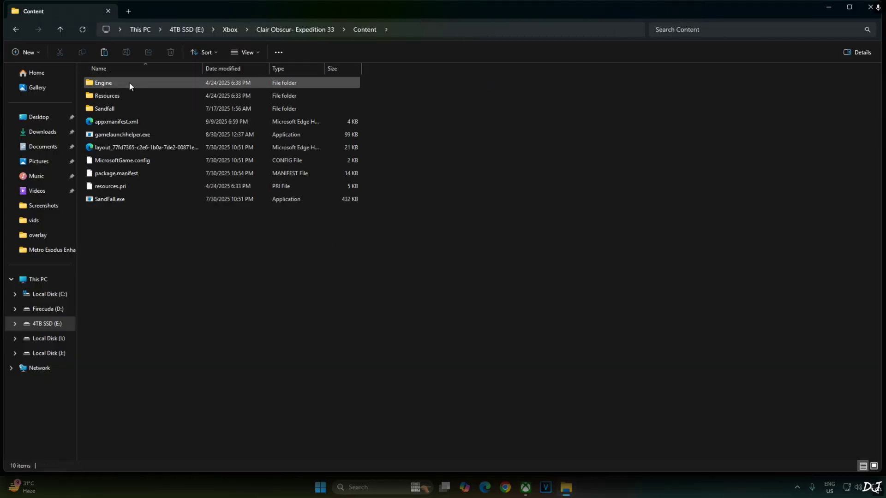
pyautogui.doubleClick(116, 109)
pyautogui.doubleClick(110, 110)
pyautogui.doubleClick(109, 83)
pyautogui.doubleClick(123, 83)
pyautogui.doubleClick(114, 86)
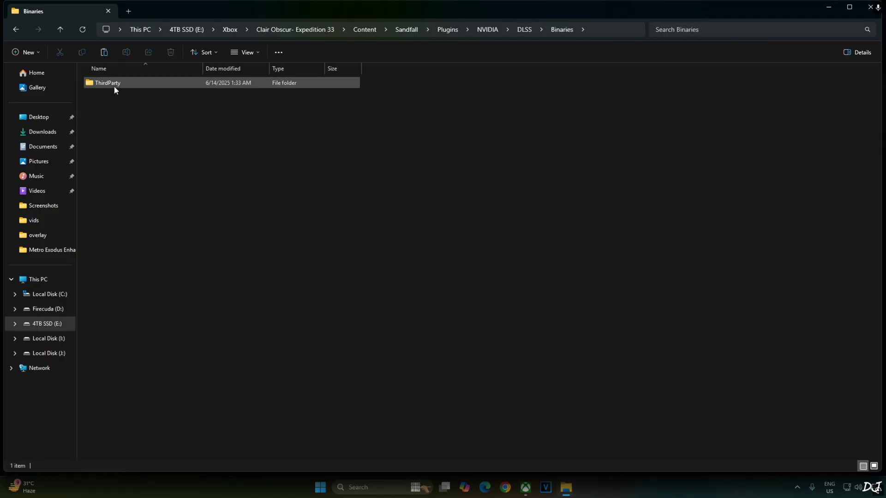
pyautogui.doubleClick(114, 85)
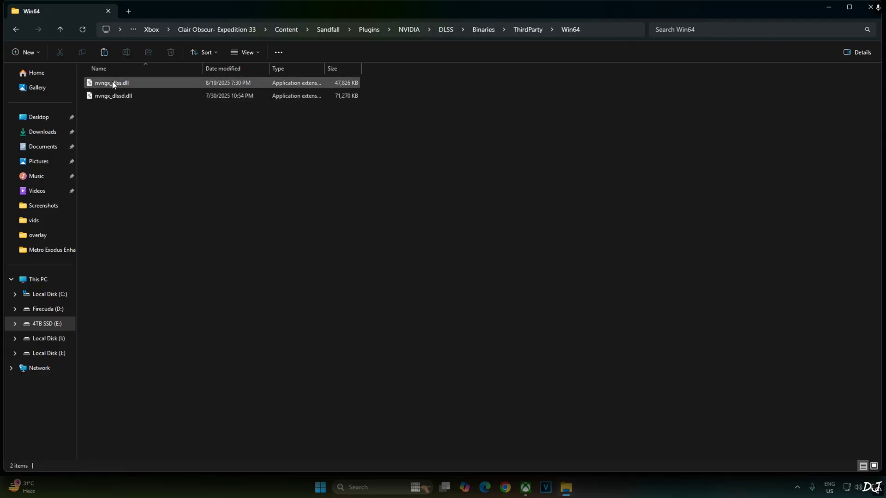
# Paste the copied nvngx_dlss.dll over the existing DLL of the same name in the game's DLSS Win64 folder
pyautogui.moveTo(114, 83)
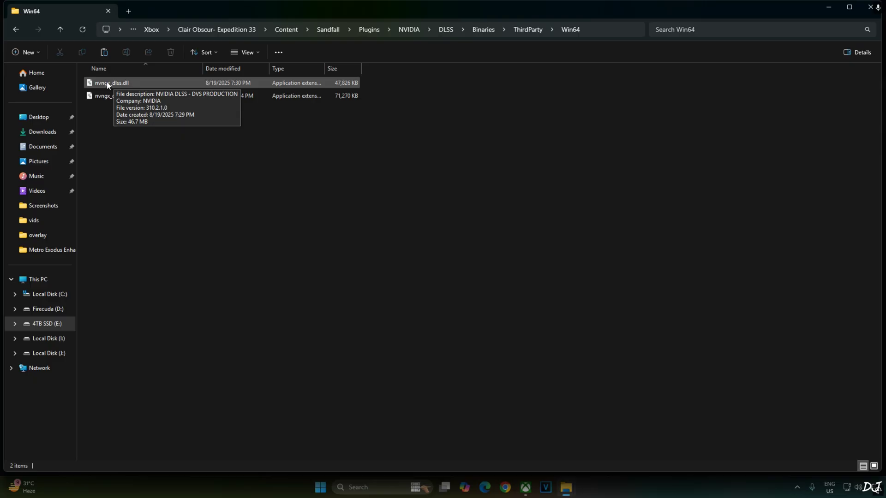
pyautogui.rightClick(123, 125)
pyautogui.click(128, 129)
pyautogui.click(389, 168)
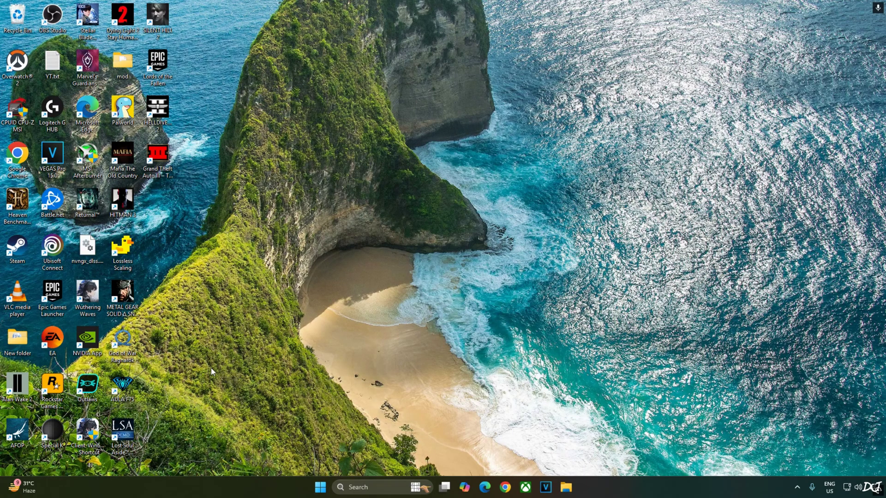
# Open the Windows display graphics settings and expand the advanced ones to check hardware-accelerated GPU scheduling and variable refresh rate
pyautogui.rightClick(212, 367)
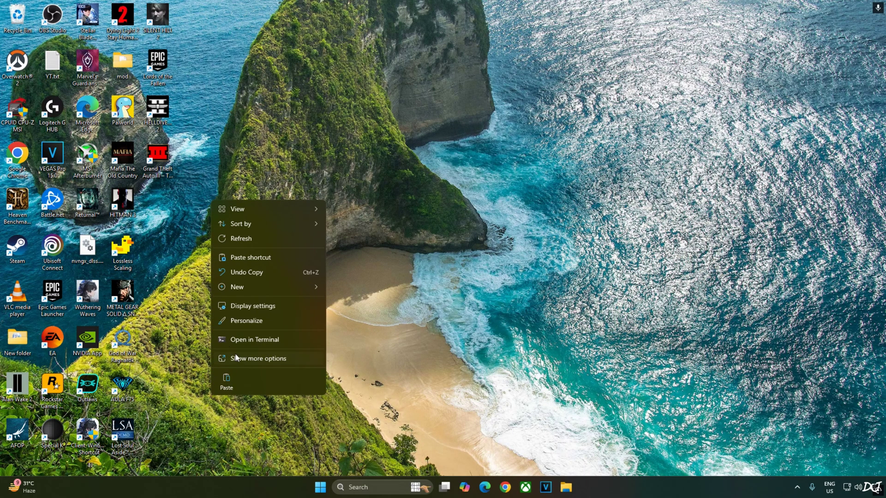
pyautogui.click(245, 305)
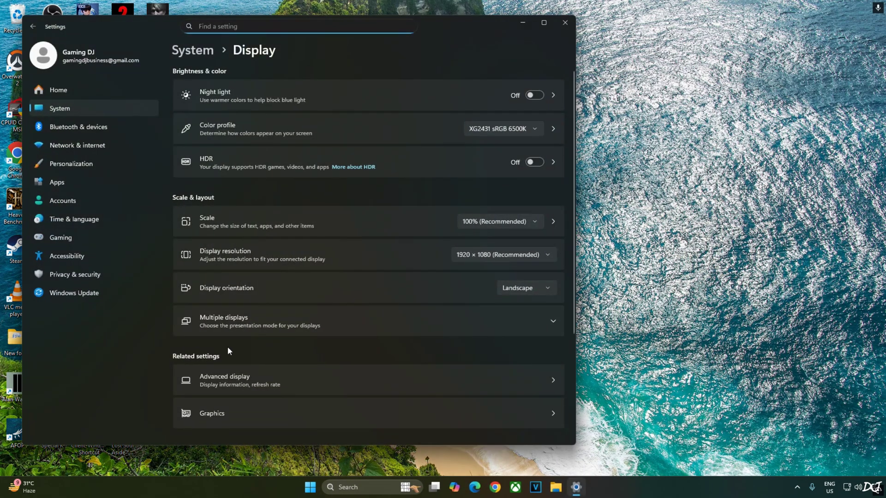
pyautogui.click(252, 401)
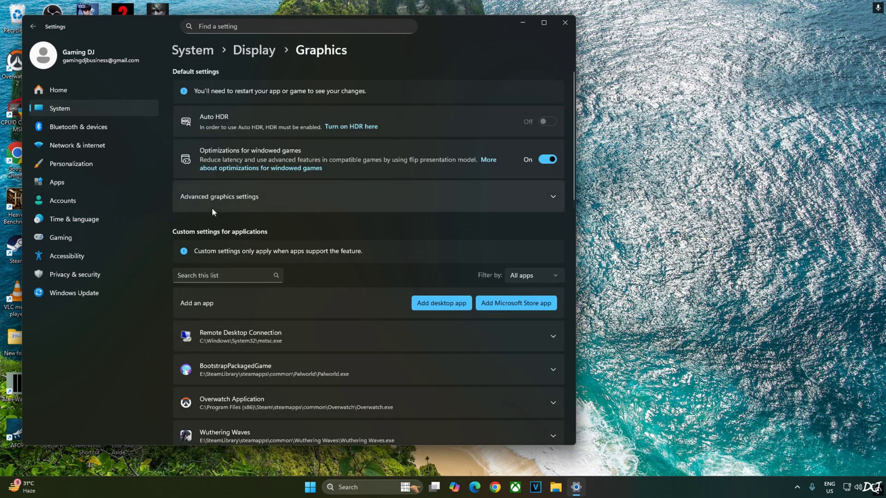
pyautogui.click(221, 205)
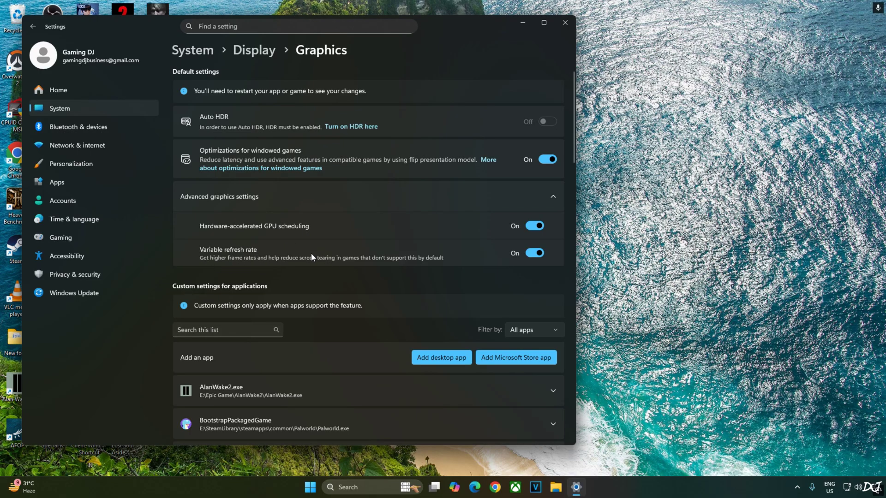
# Open NVIDIA Control Panel and examine the vertical sync setting among the 3D program settings for Clair Obscur: Expedition 33
pyautogui.press('super')
pyautogui.write('nv')
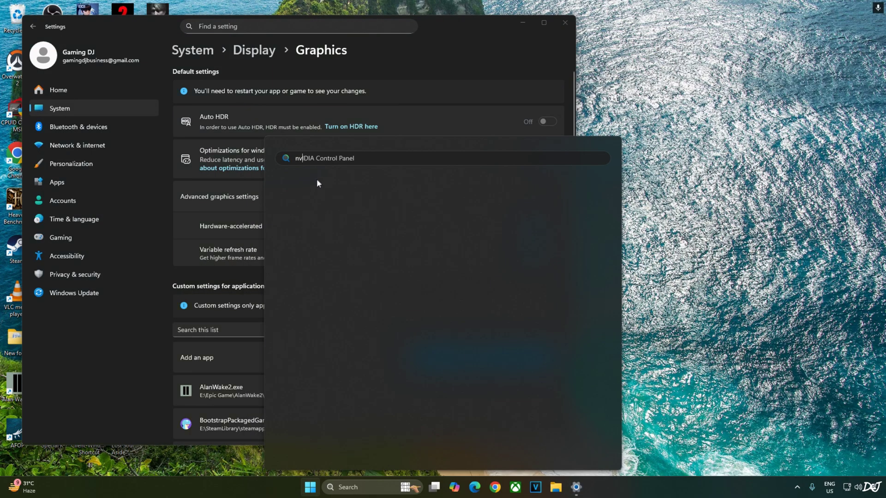
pyautogui.click(326, 233)
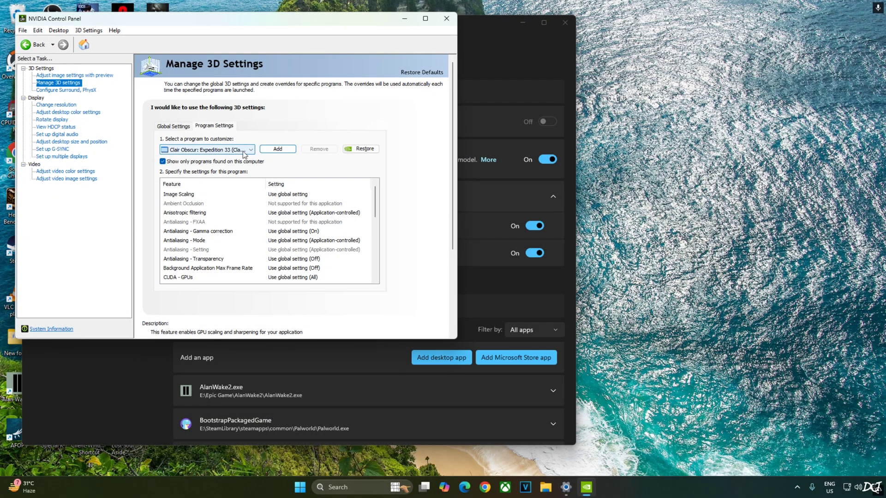
pyautogui.moveTo(375, 204); pyautogui.dragTo(355, 273)
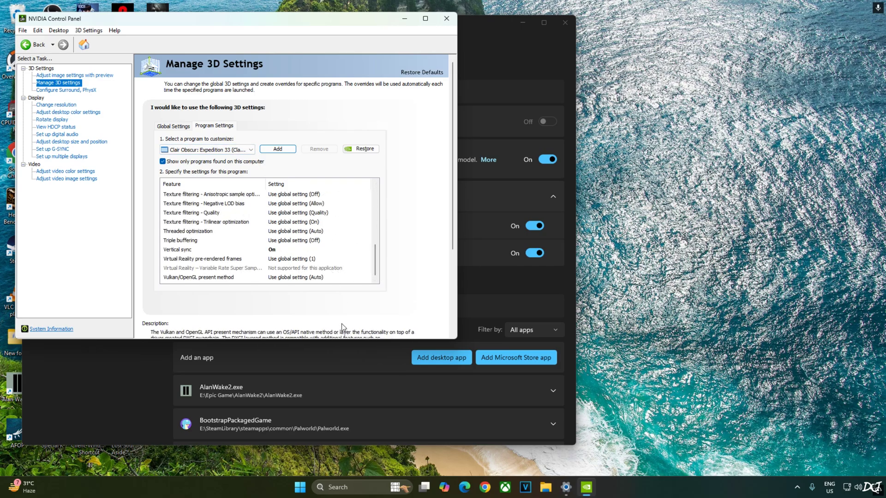
# Check the G-SYNC setup in NVIDIA Control Panel, including the G-SYNC Compatible Indicator option
pyautogui.click(67, 150)
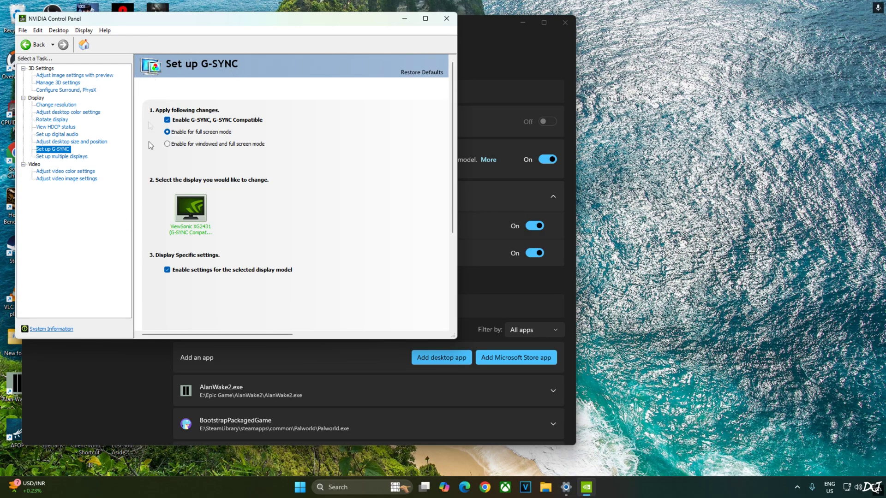
pyautogui.click(84, 30)
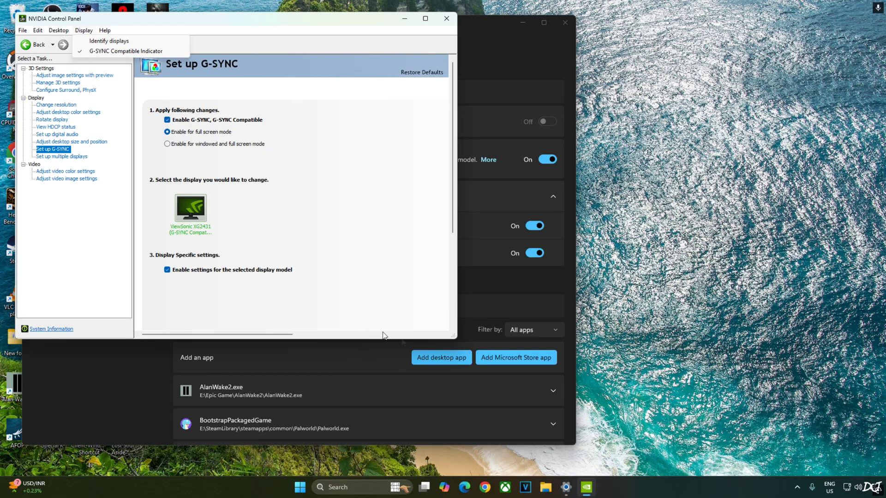
# Open RivaTuner Statistics Server and check in its setup properties that Microsoft Detours API hooking is enabled
pyautogui.click(796, 487)
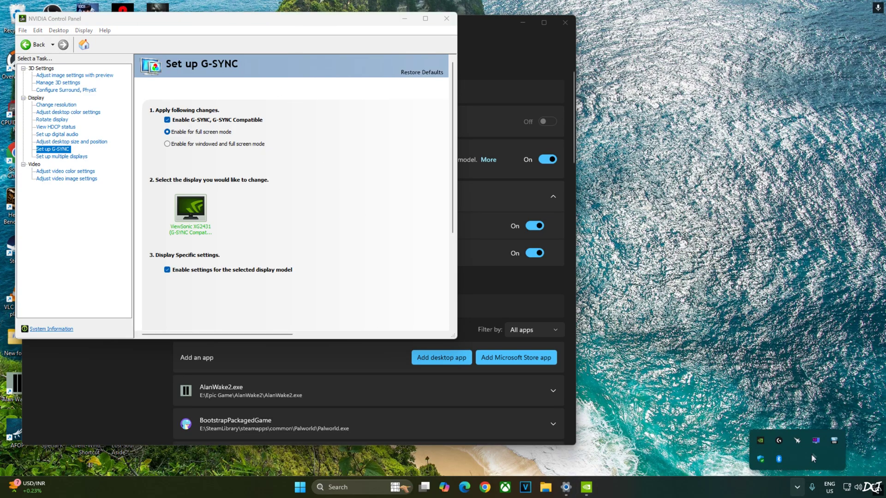
pyautogui.click(815, 440)
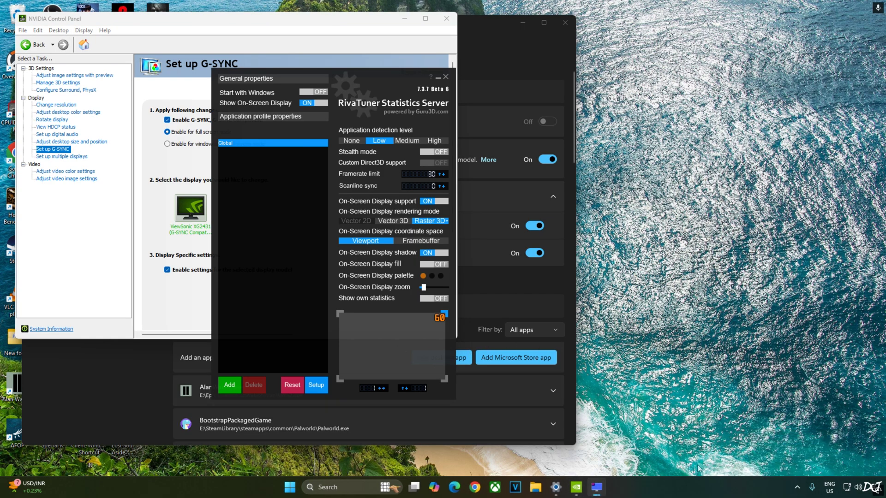
pyautogui.click(322, 389)
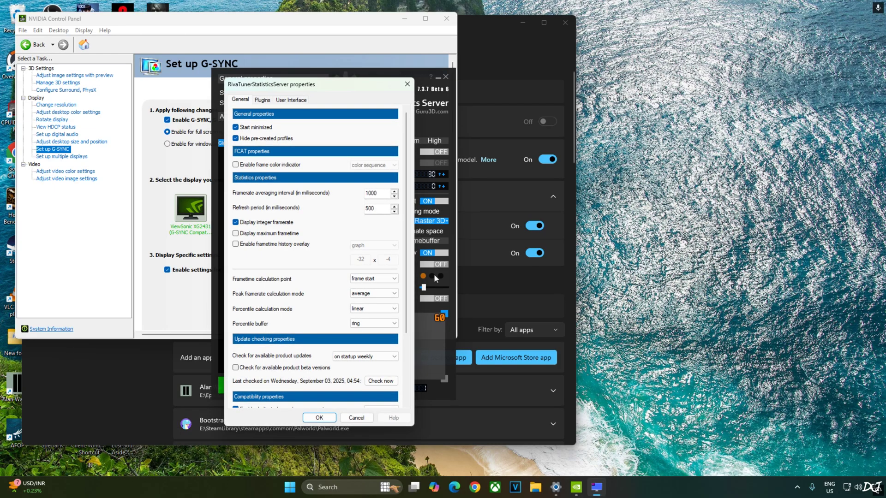
pyautogui.scroll(-5, 405, 323)
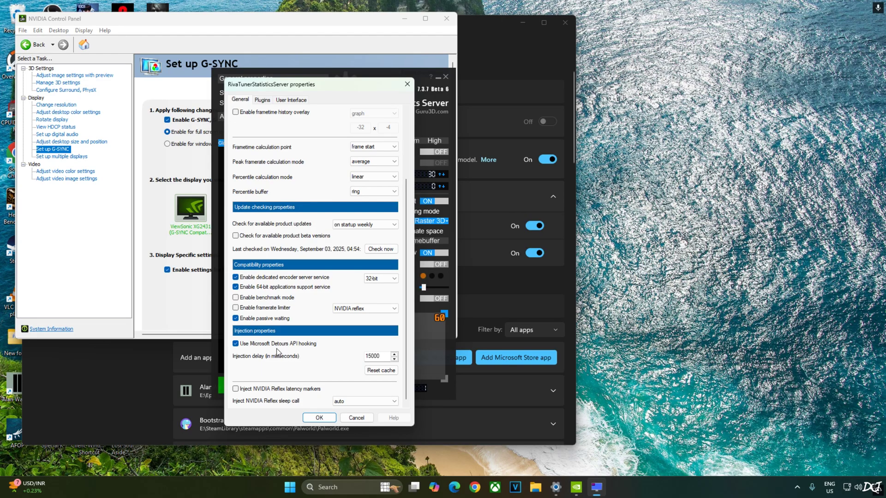
pyautogui.click(318, 417)
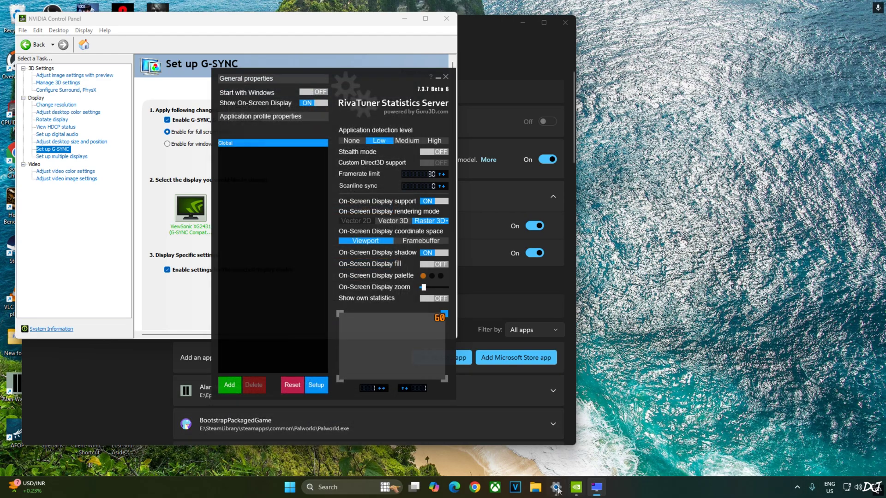
# Switch to the Xbox app and launch Clair Obscur: Expedition 33
pyautogui.click(495, 487)
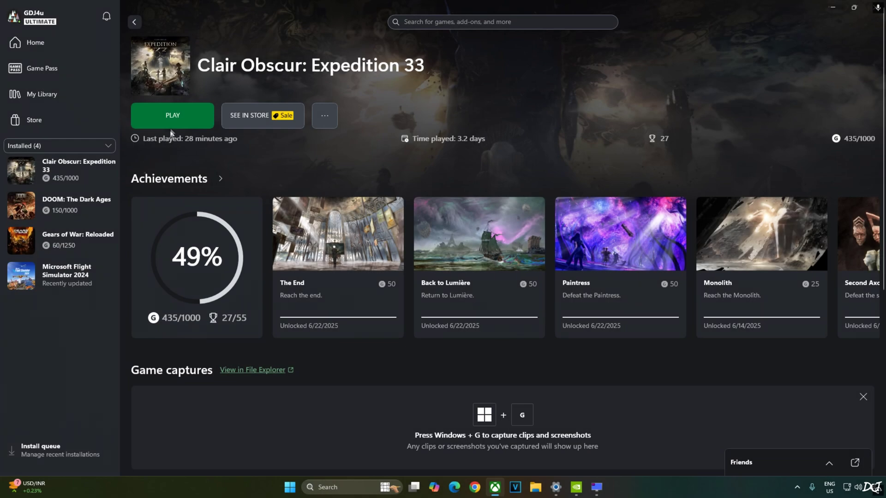
pyautogui.click(170, 116)
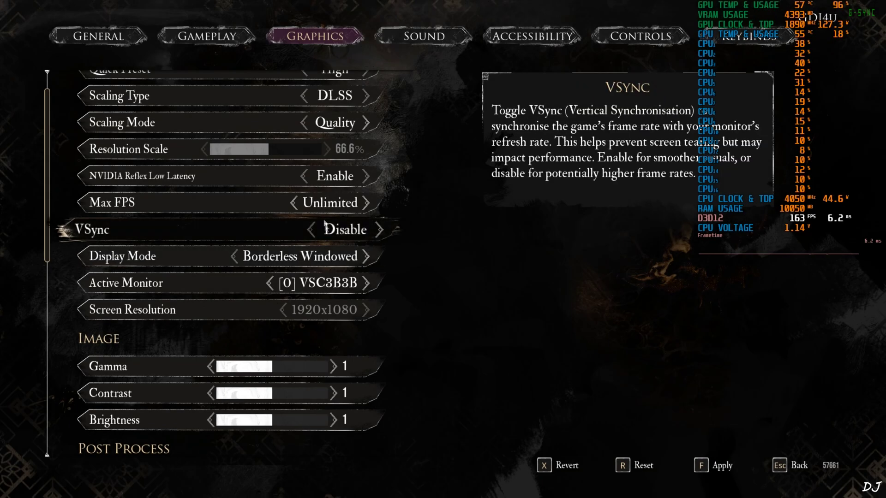
# Review the game's graphics settings from scaling through rendering, set Post Process to Low, and leave the settings
pyautogui.scroll(2, 341, 216)
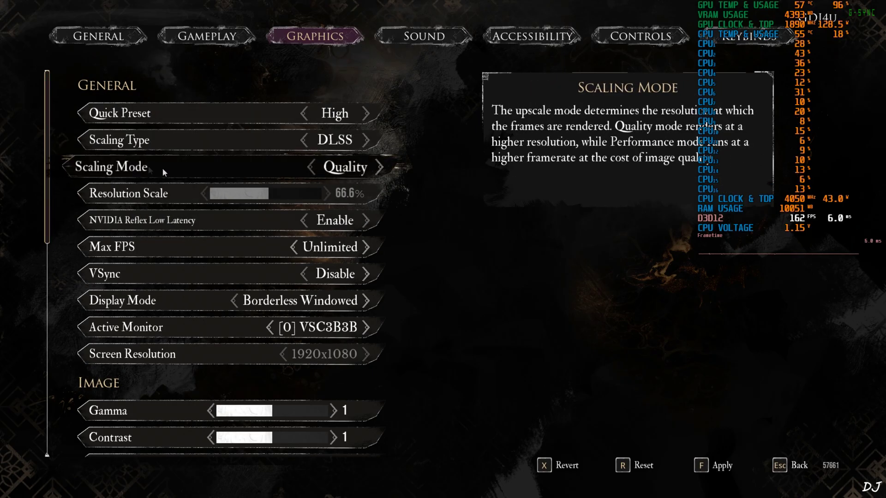
pyautogui.scroll(-1, 162, 168)
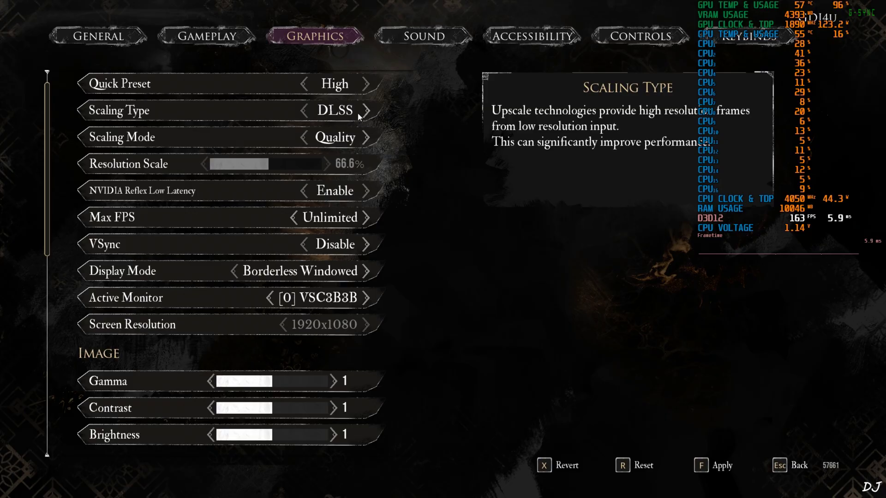
pyautogui.scroll(-1, 176, 244)
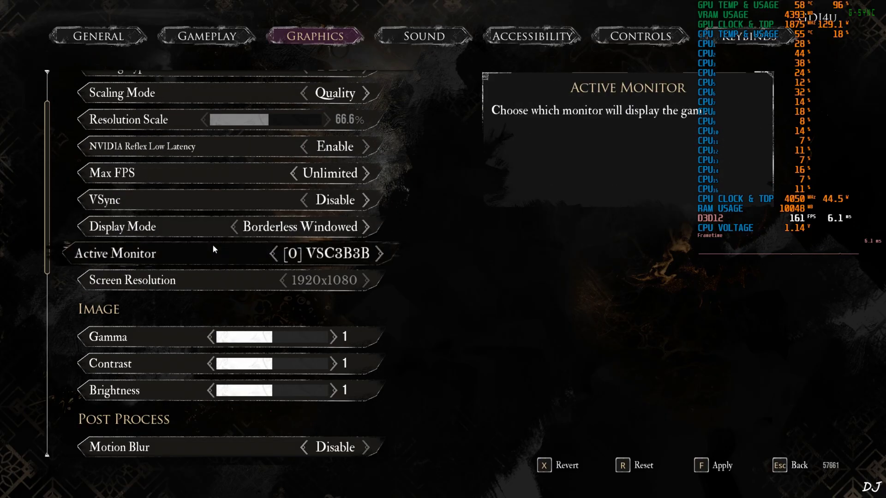
pyautogui.scroll(-3, 111, 217)
pyautogui.scroll(-5, 238, 180)
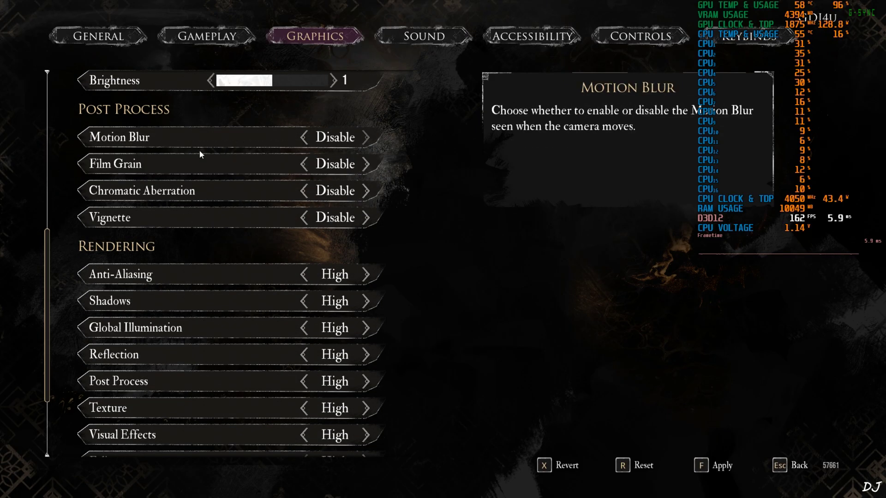
pyautogui.scroll(-4, 265, 256)
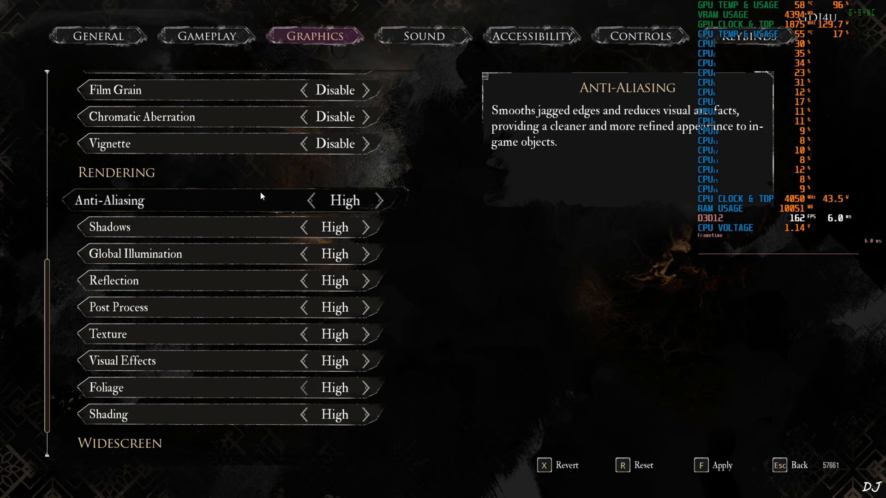
pyautogui.scroll(-1, 283, 258)
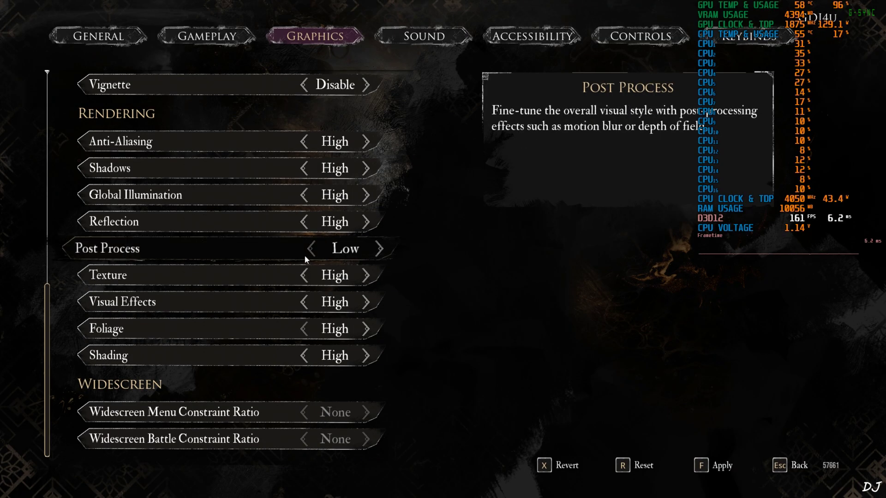
pyautogui.press('Escape')
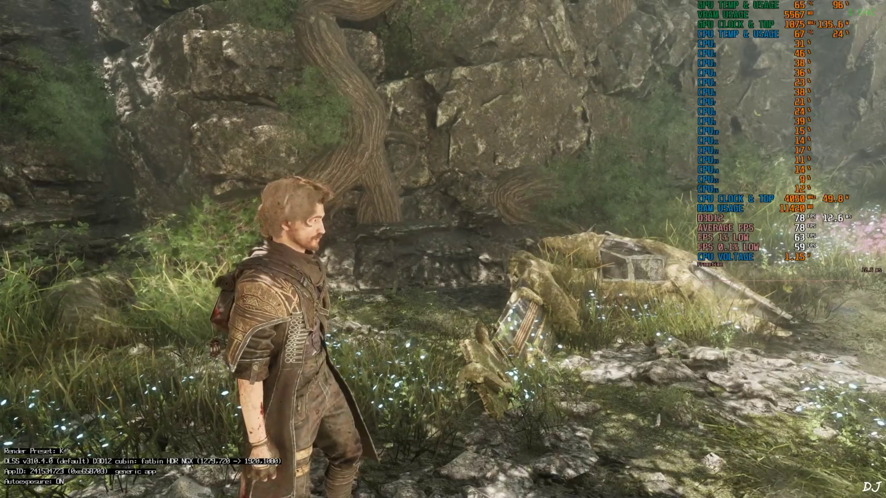
# Open the OptiScaler overlay in the game, move its window aside, and expand the FPS Overlay settings
pyautogui.press('Insert')
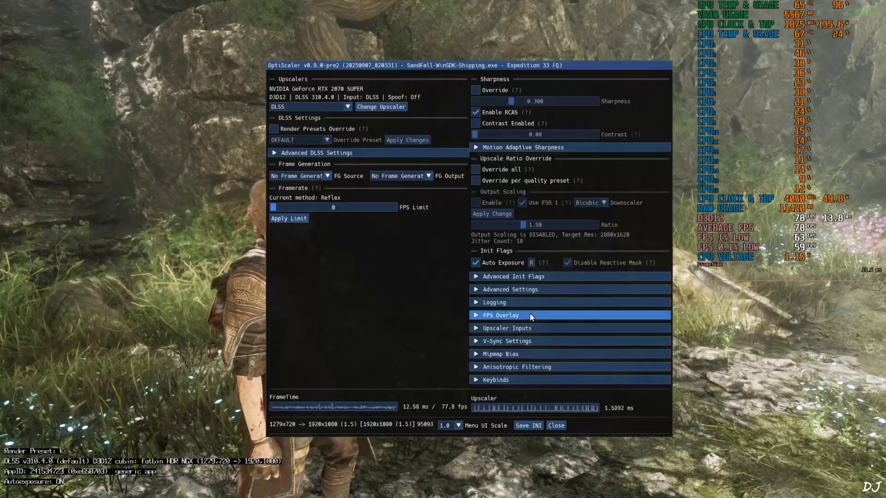
pyautogui.moveTo(422, 70); pyautogui.dragTo(342, 68)
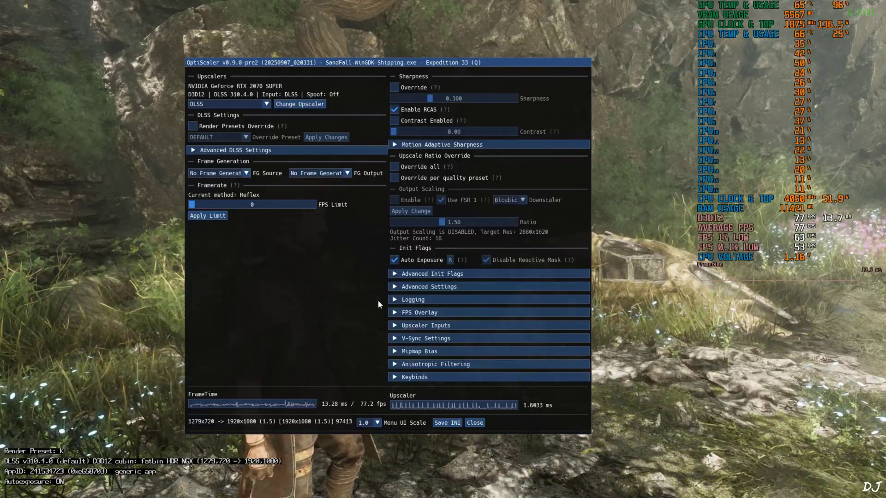
pyautogui.click(397, 314)
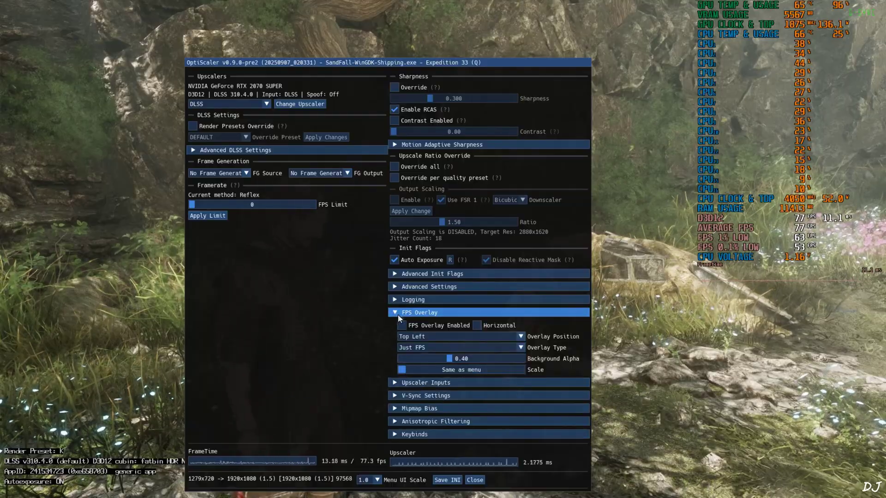